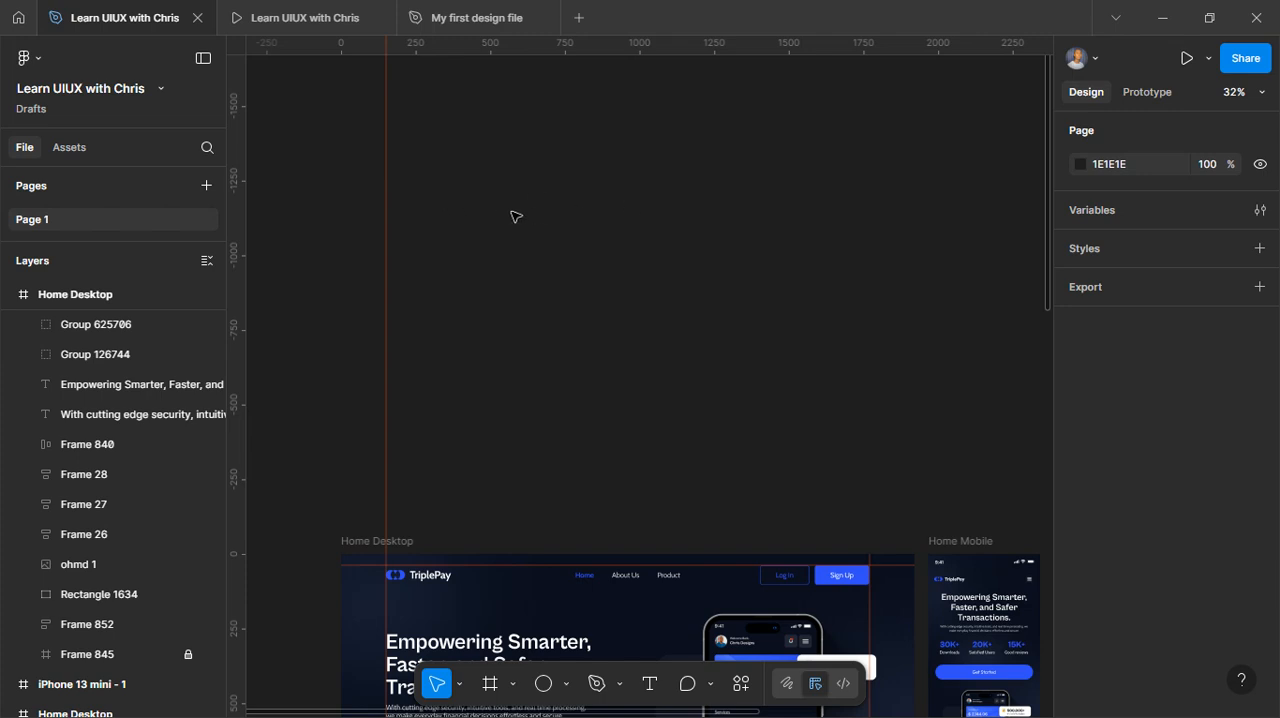
# Draw a frame about 1133 × 477 in the empty canvas above Home Desktop and fill it with dark grey 353535
pyautogui.moveTo(459, 201); pyautogui.dragTo(628, 267)
pyautogui.press('f')
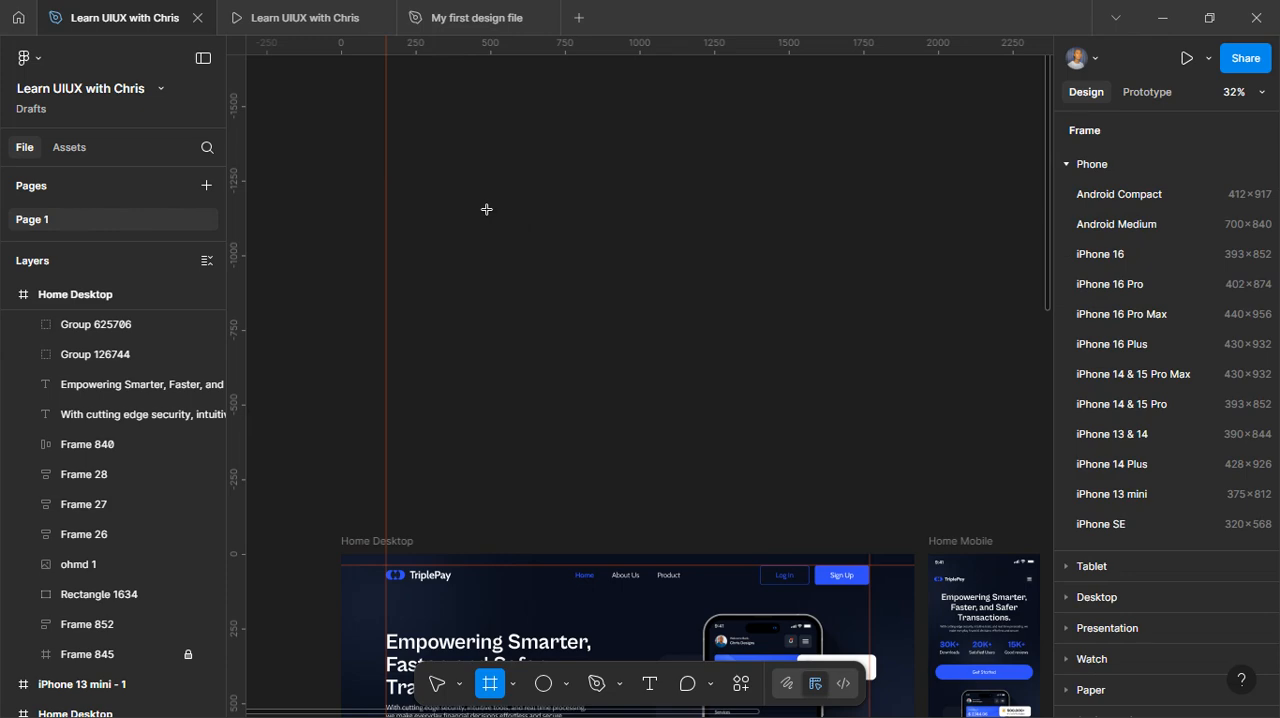
pyautogui.moveTo(461, 198)
pyautogui.mouseDown()
pyautogui.moveTo(757, 343)
pyautogui.moveTo(800, 341)
pyautogui.mouseUp()
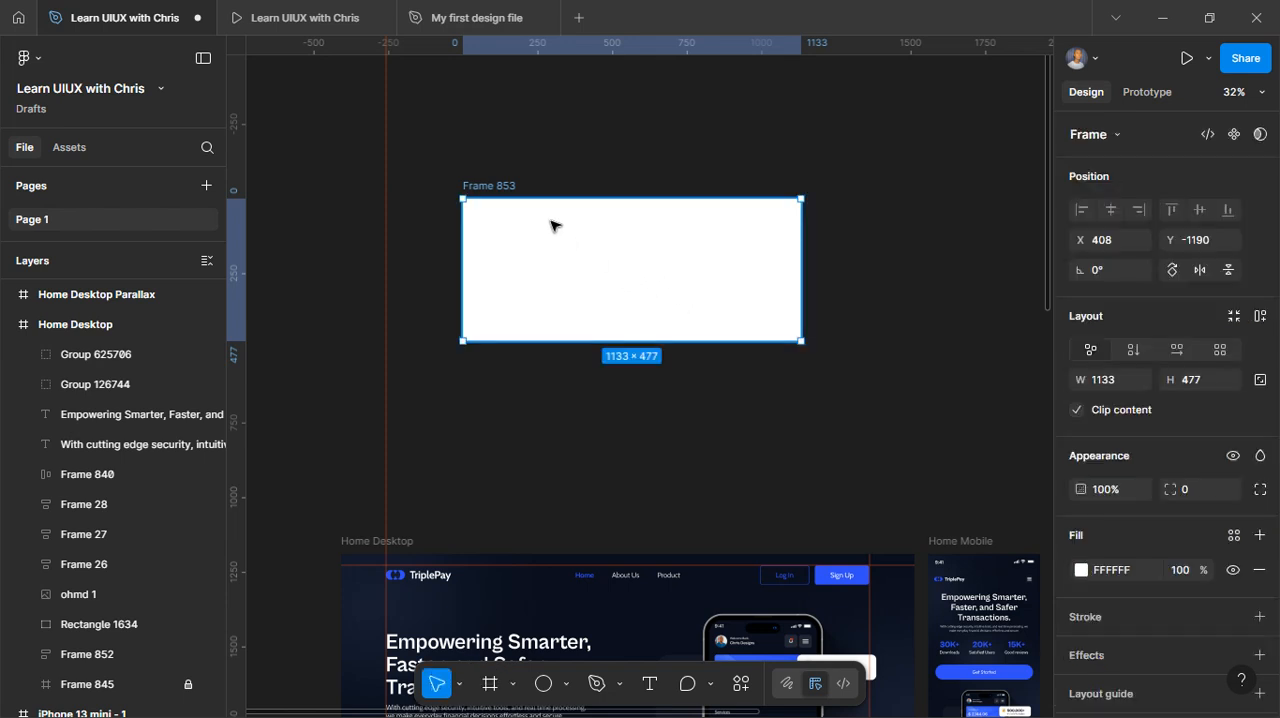
pyautogui.scroll(-2, 1097, 518)
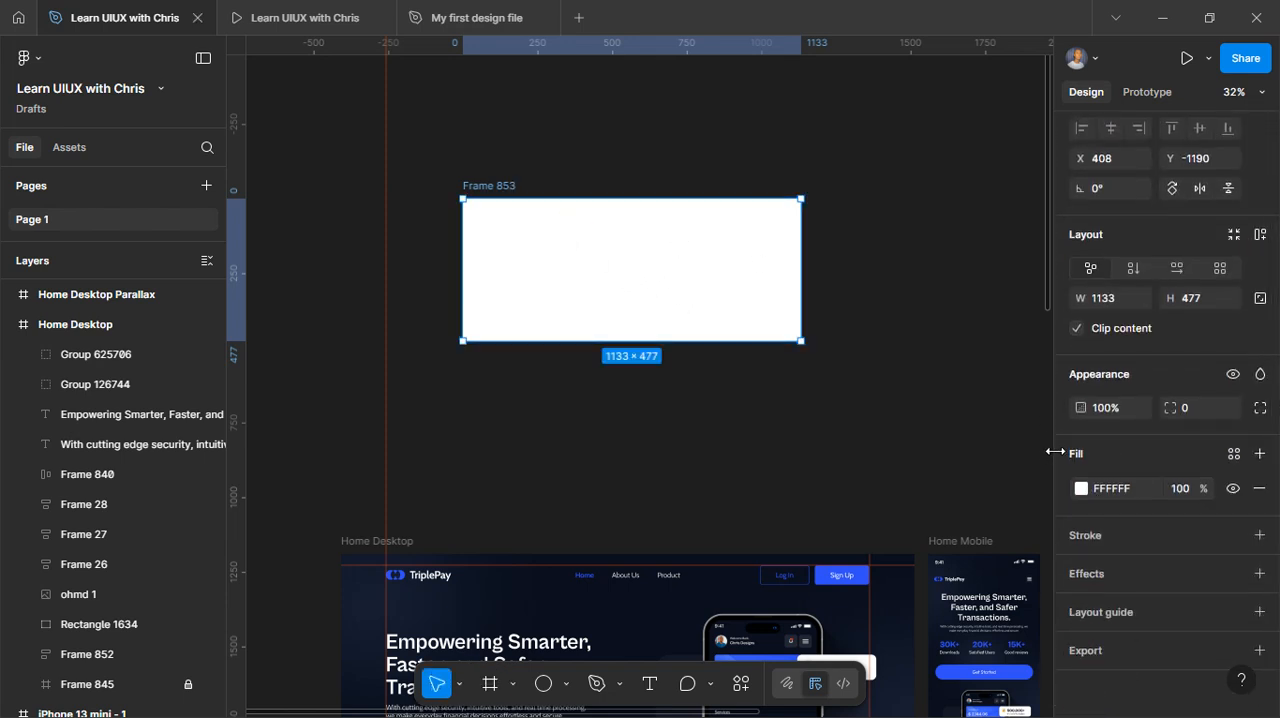
pyautogui.click(1080, 488)
pyautogui.moveTo(915, 421); pyautogui.dragTo(839, 444)
pyautogui.press('Escape')
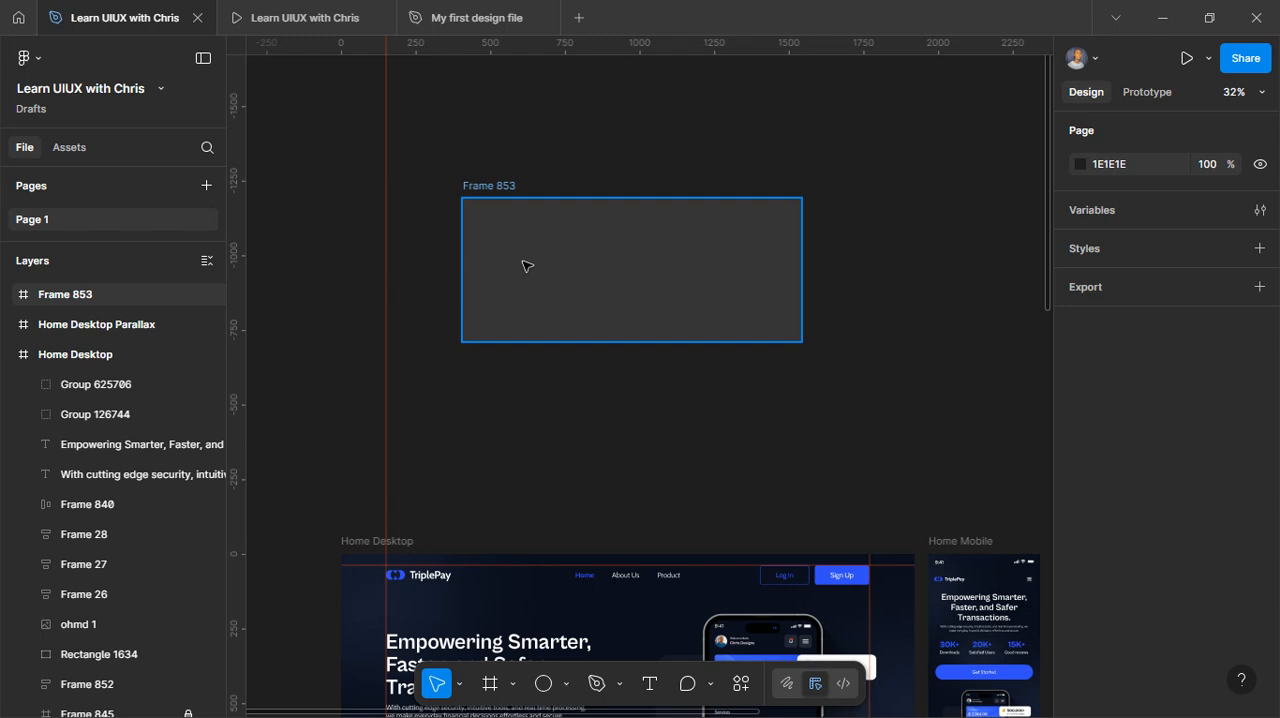
# Draw a circle about 198 × 198 inside the new frame and duplicate it into a horizontal row of four touching circles
pyautogui.press('o')
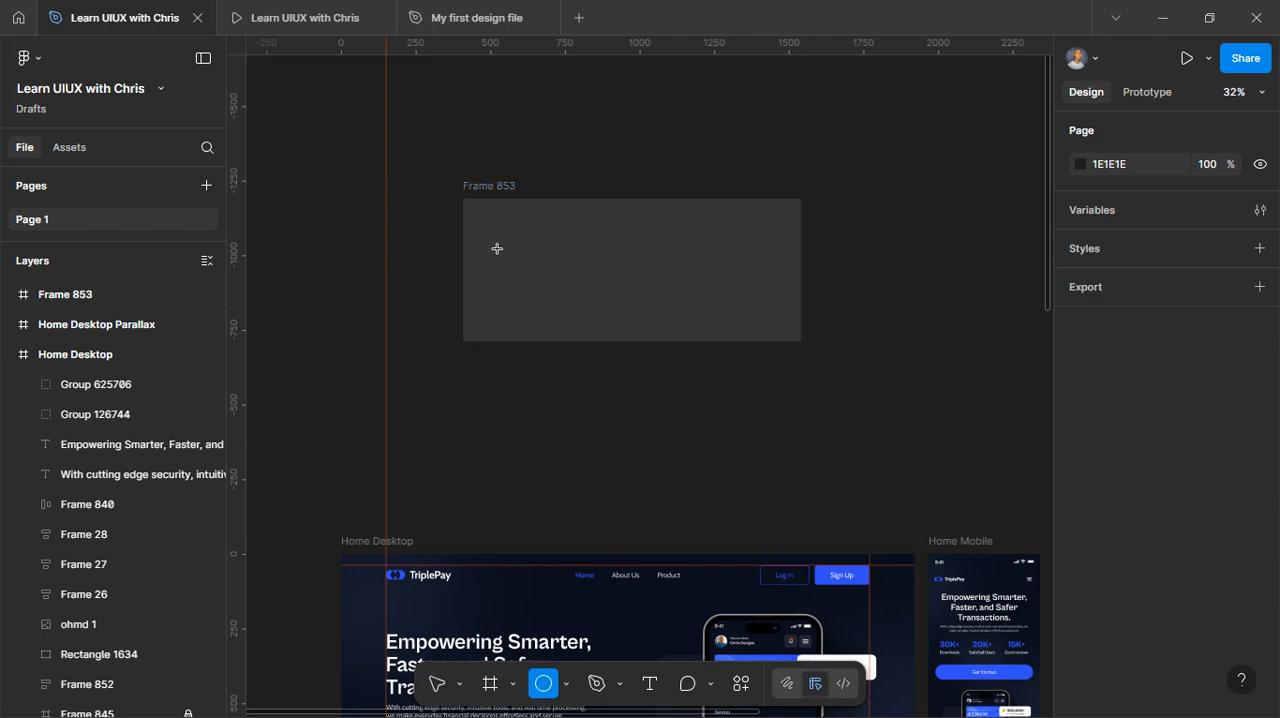
pyautogui.moveTo(497, 249); pyautogui.dragTo(532, 281)
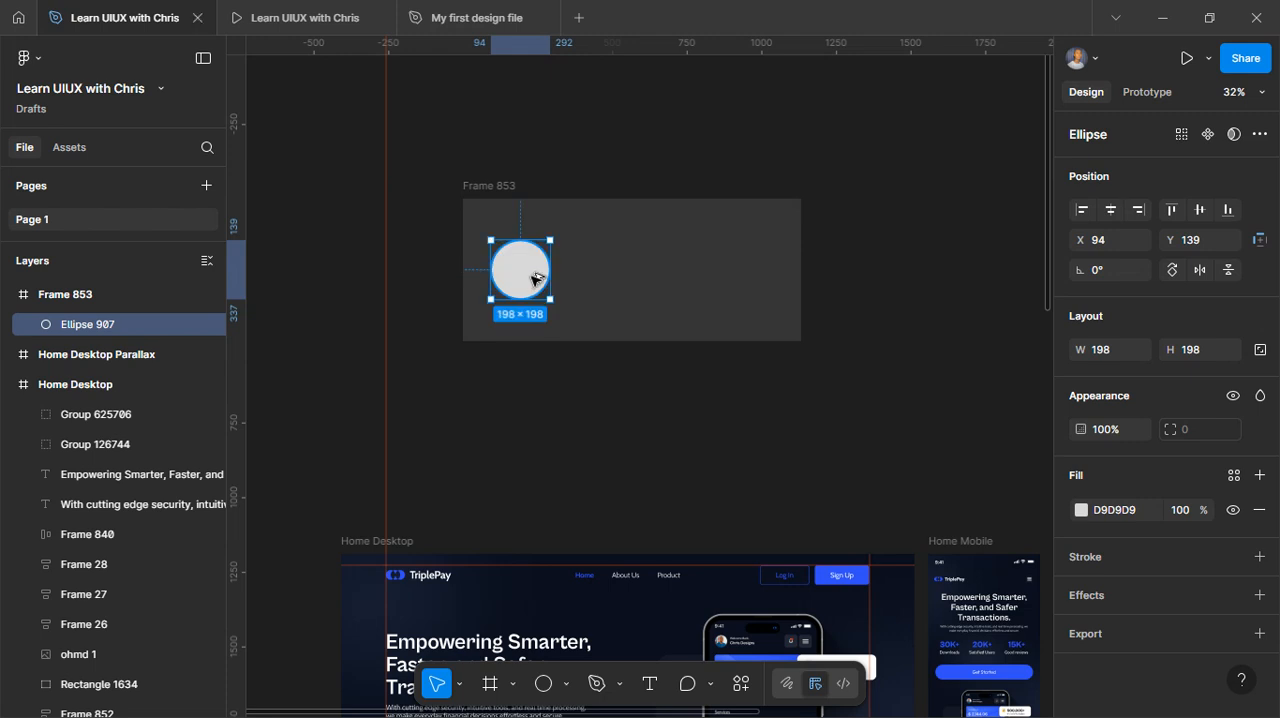
pyautogui.moveTo(533, 278); pyautogui.dragTo(591, 278)
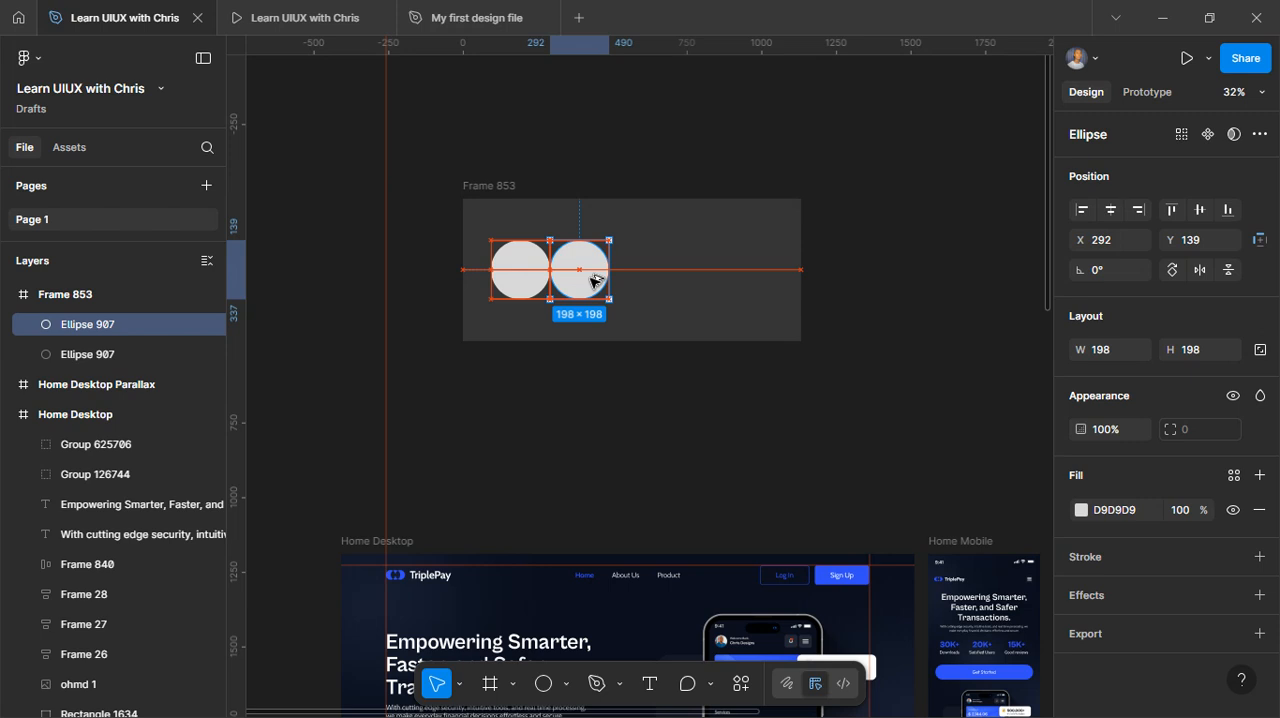
pyautogui.moveTo(593, 280)
pyautogui.mouseDown()
pyautogui.moveTo(673, 277)
pyautogui.moveTo(592, 277)
pyautogui.mouseUp()
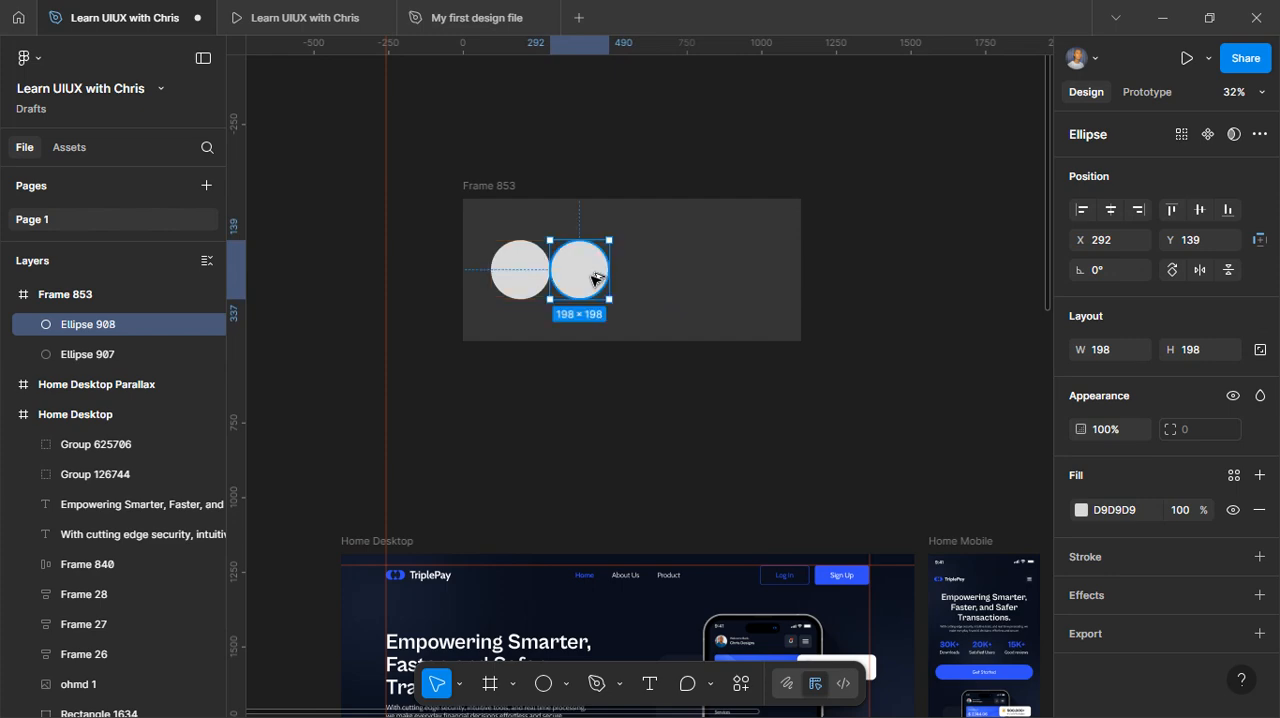
pyautogui.hotkey('ctrl', 'd')
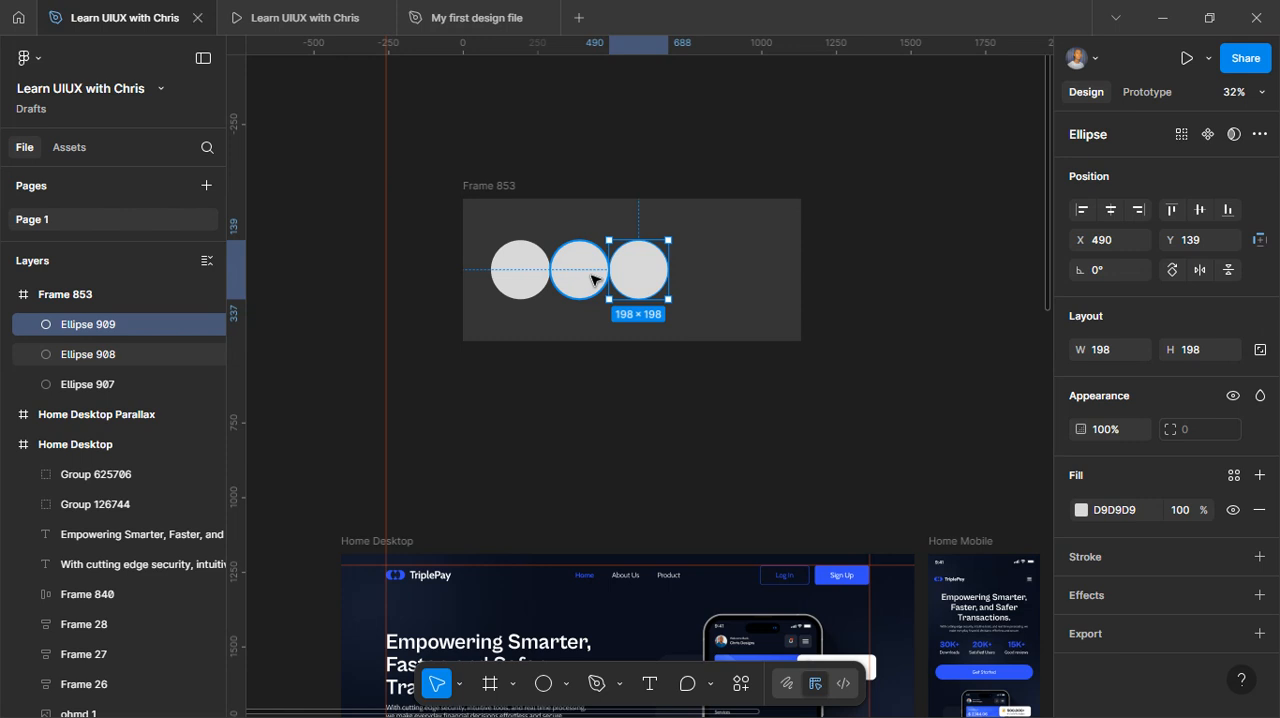
pyautogui.hotkey('ctrl', 'd')
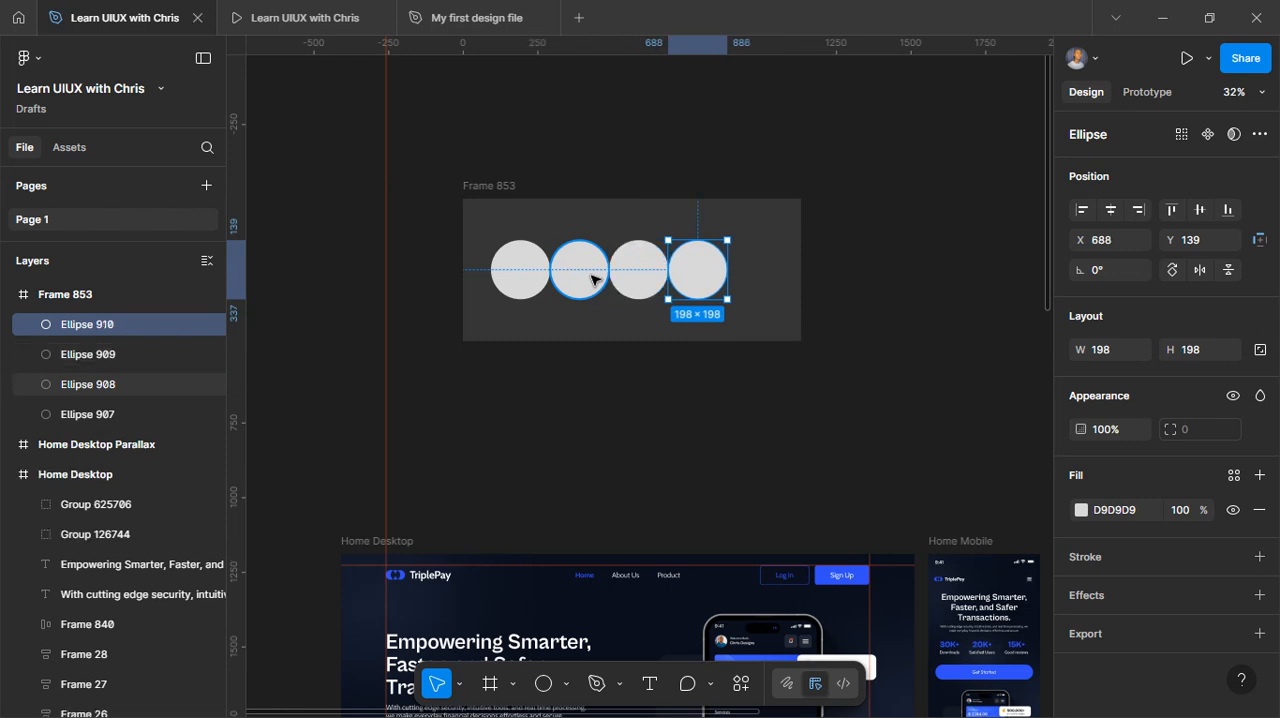
# Duplicate the frame with the circles three times and arrange the four frames in a two-by-two grid
pyautogui.click(510, 187)
pyautogui.moveTo(510, 187); pyautogui.dragTo(860, 185)
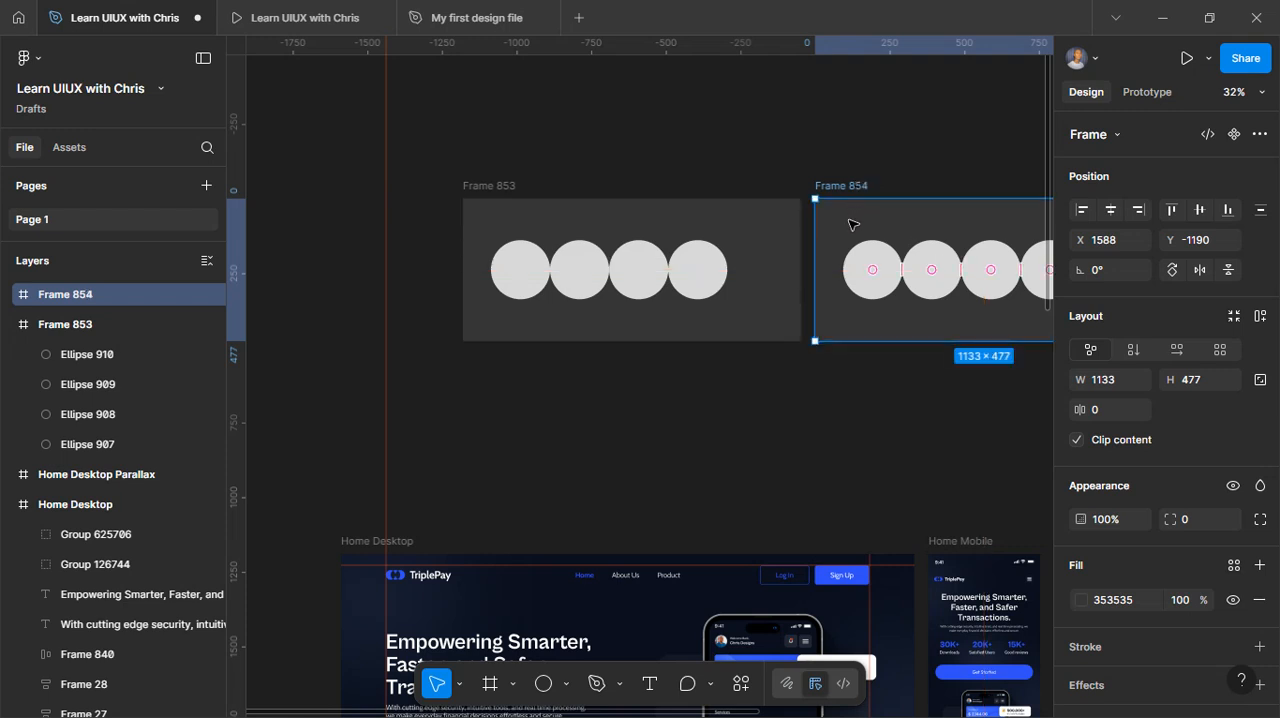
pyautogui.moveTo(812, 277); pyautogui.dragTo(500, 375)
pyautogui.hotkey('ctrl', 'd')
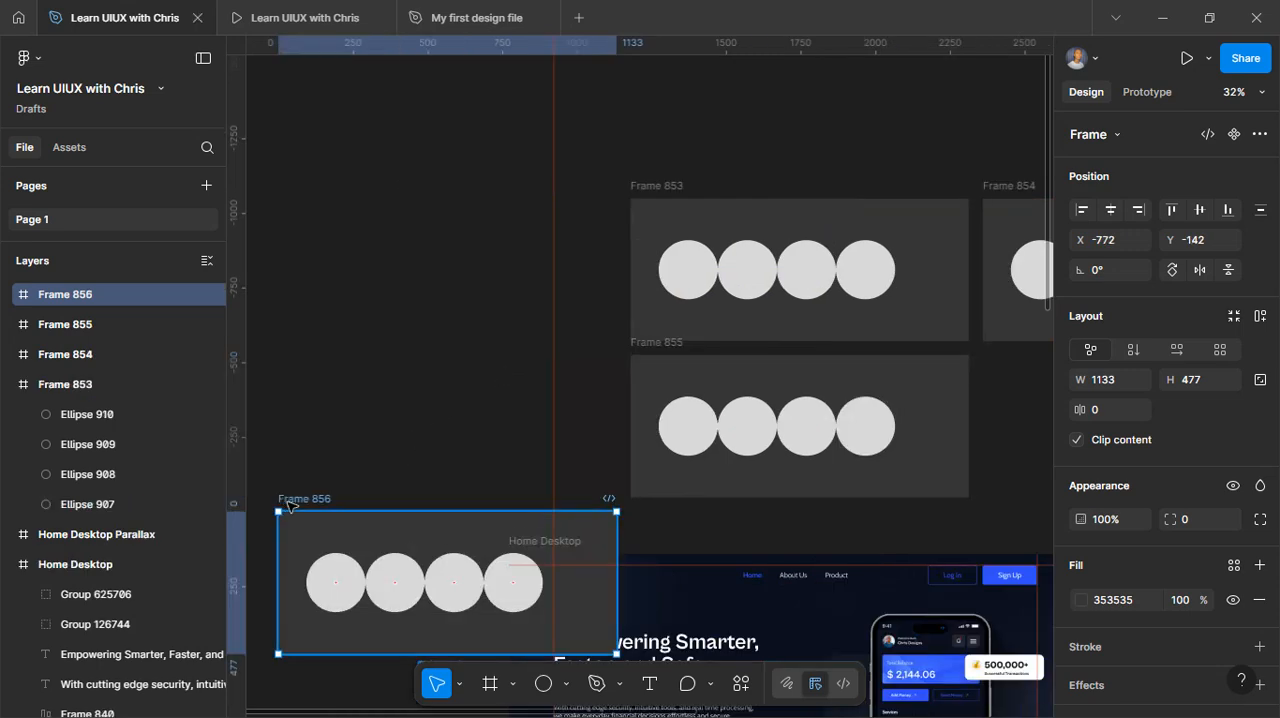
pyautogui.moveTo(287, 503); pyautogui.dragTo(991, 351)
pyautogui.hscroll(5, 991, 351)
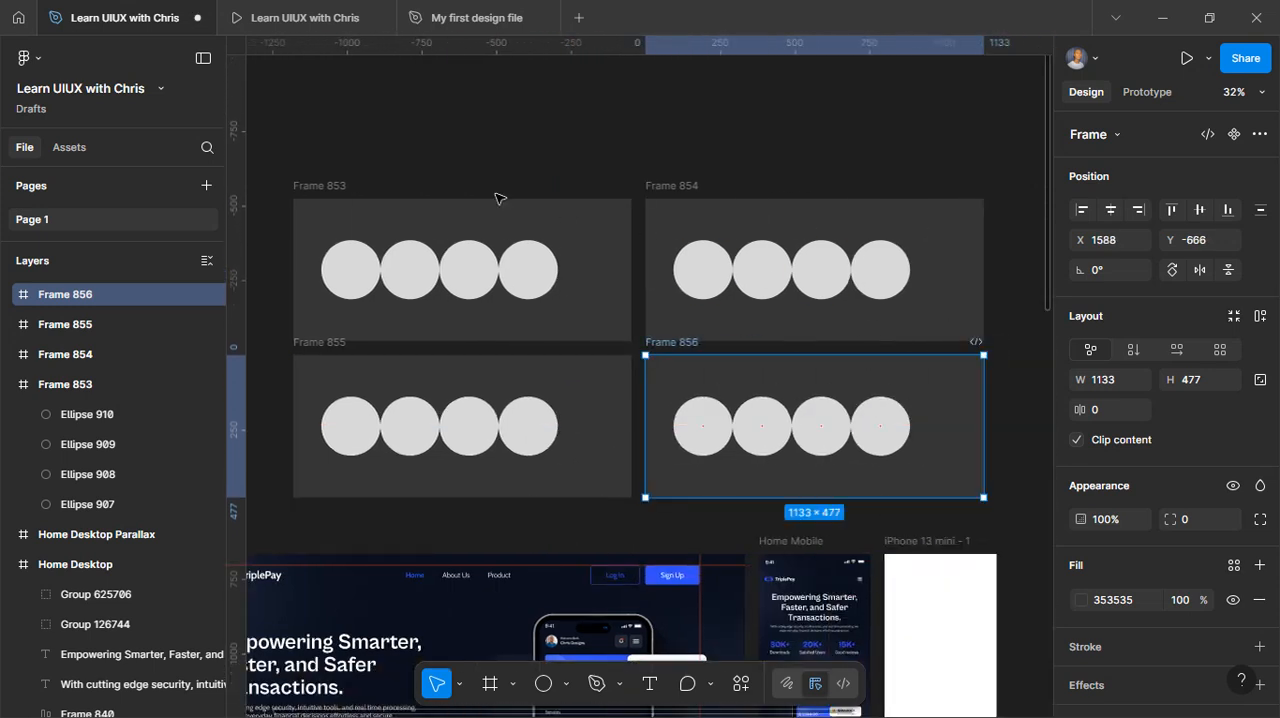
pyautogui.scroll(-2, 372, 279)
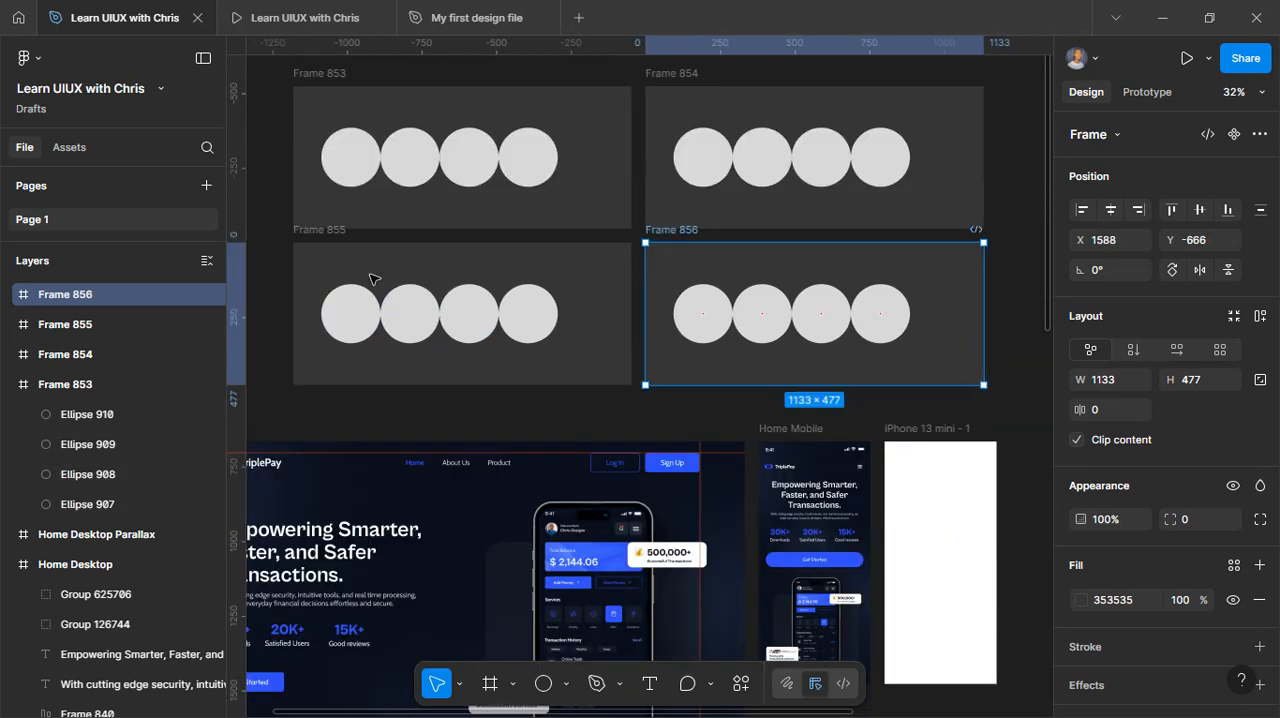
pyautogui.scroll(2, 372, 279)
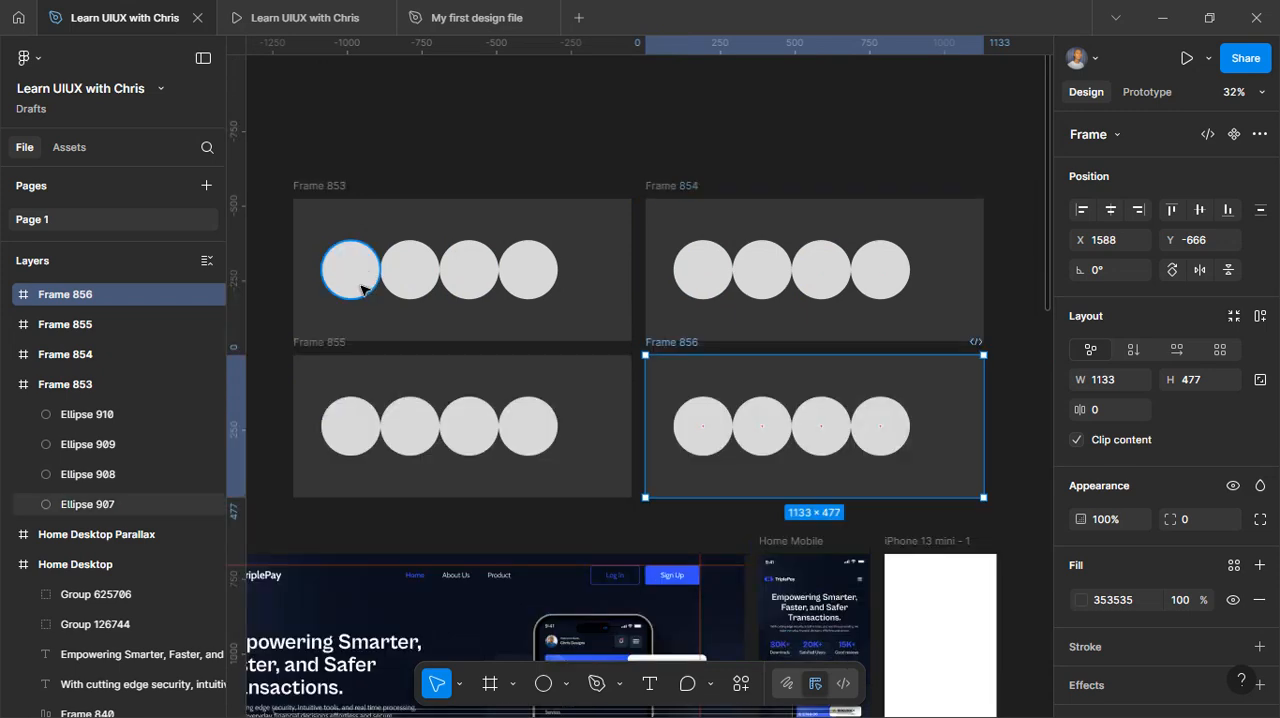
# Select the first circle and its matching layers in the other frames, and set their fill to red DF1717
pyautogui.click(363, 289)
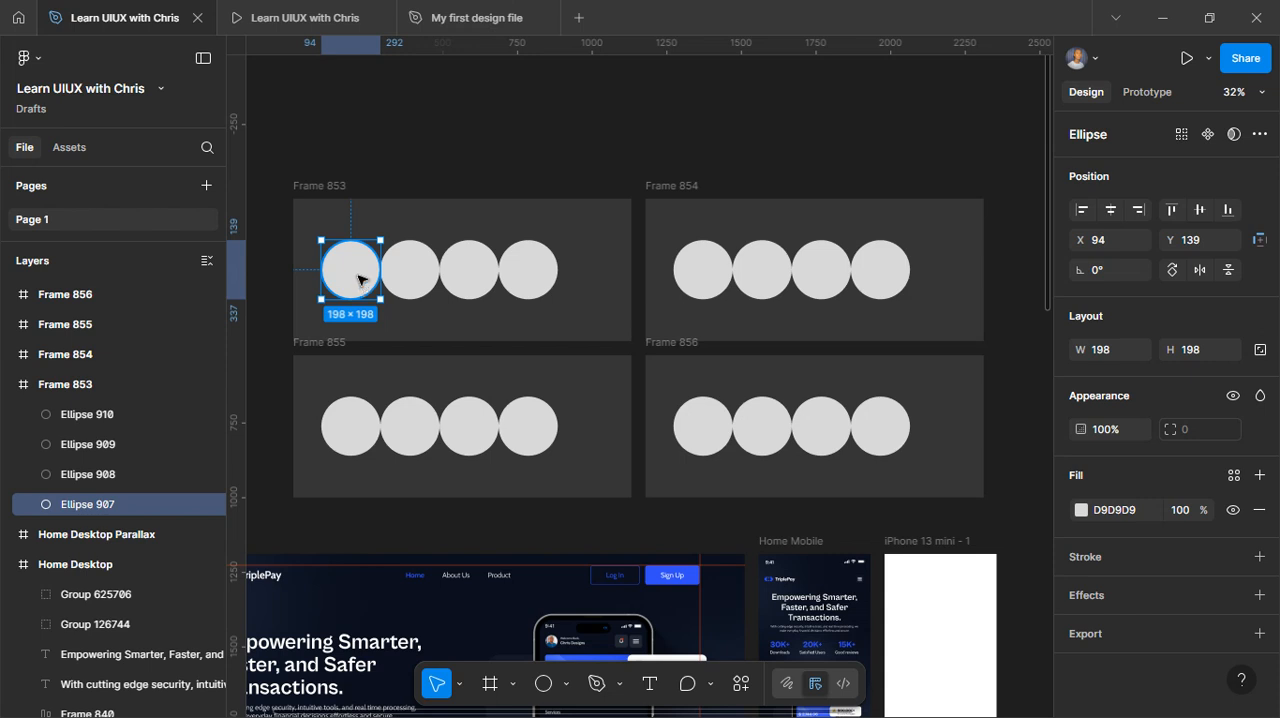
pyautogui.click(1183, 135)
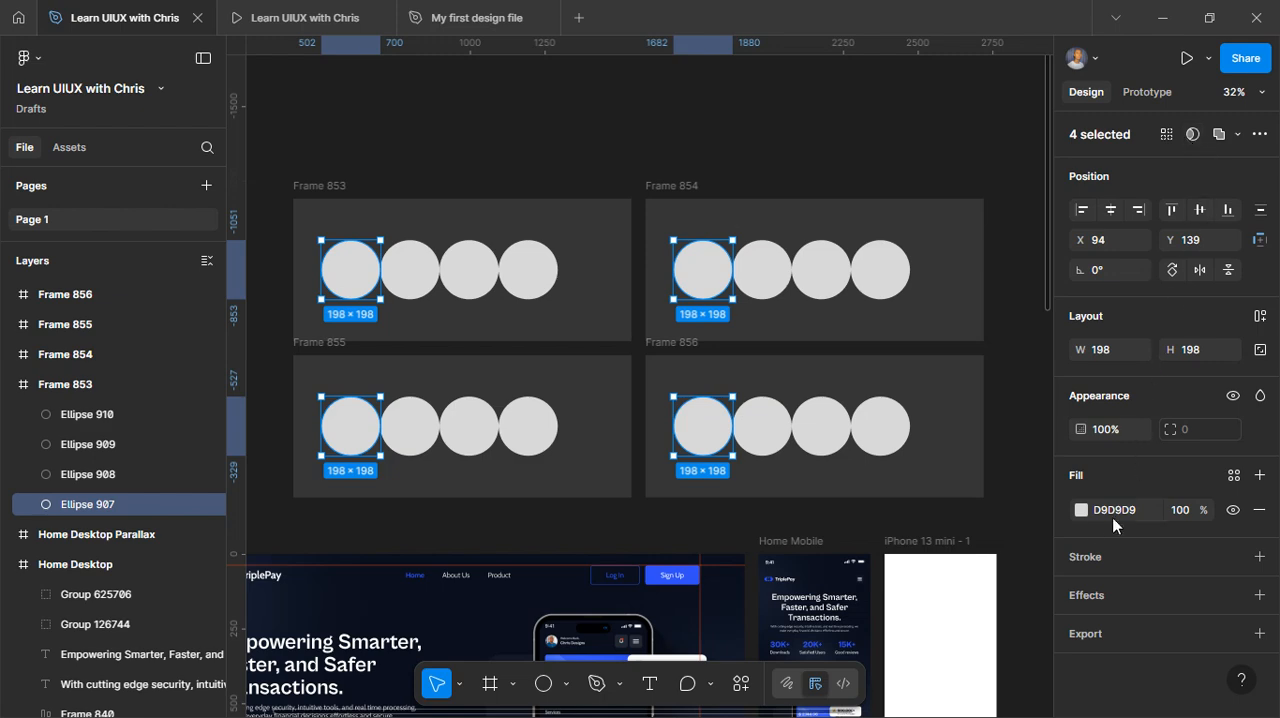
pyautogui.click(1081, 510)
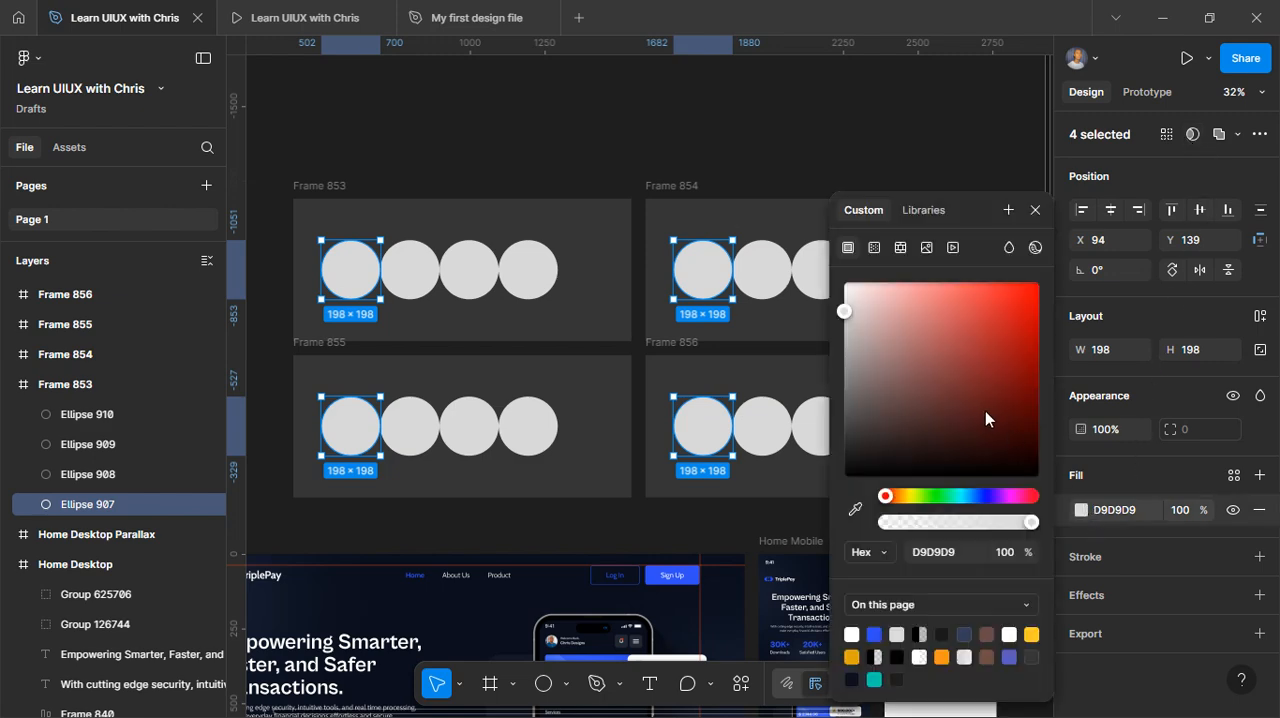
pyautogui.moveTo(985, 411); pyautogui.dragTo(1020, 315)
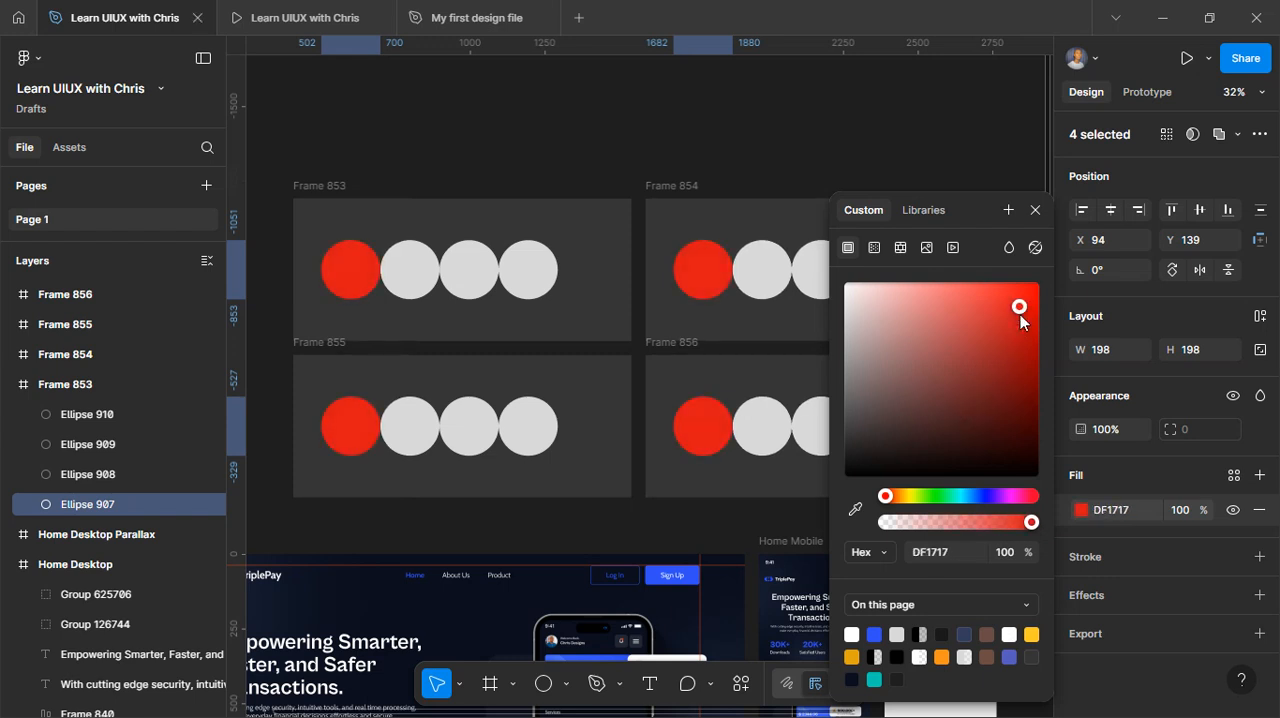
pyautogui.click(1035, 210)
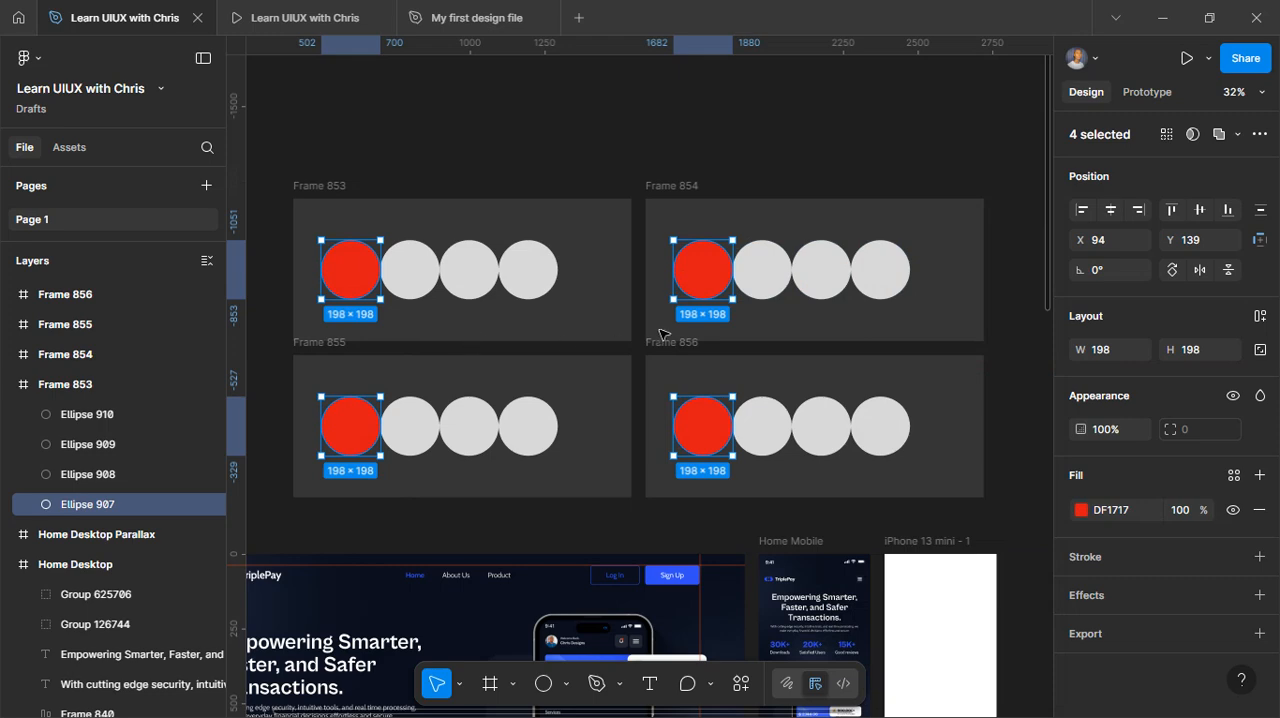
# Duplicate the Home Mobile frame into an evenly spaced row of four copies beside the circle frames
pyautogui.hscroll(2, 759, 373)
pyautogui.scroll(-3, 699, 475)
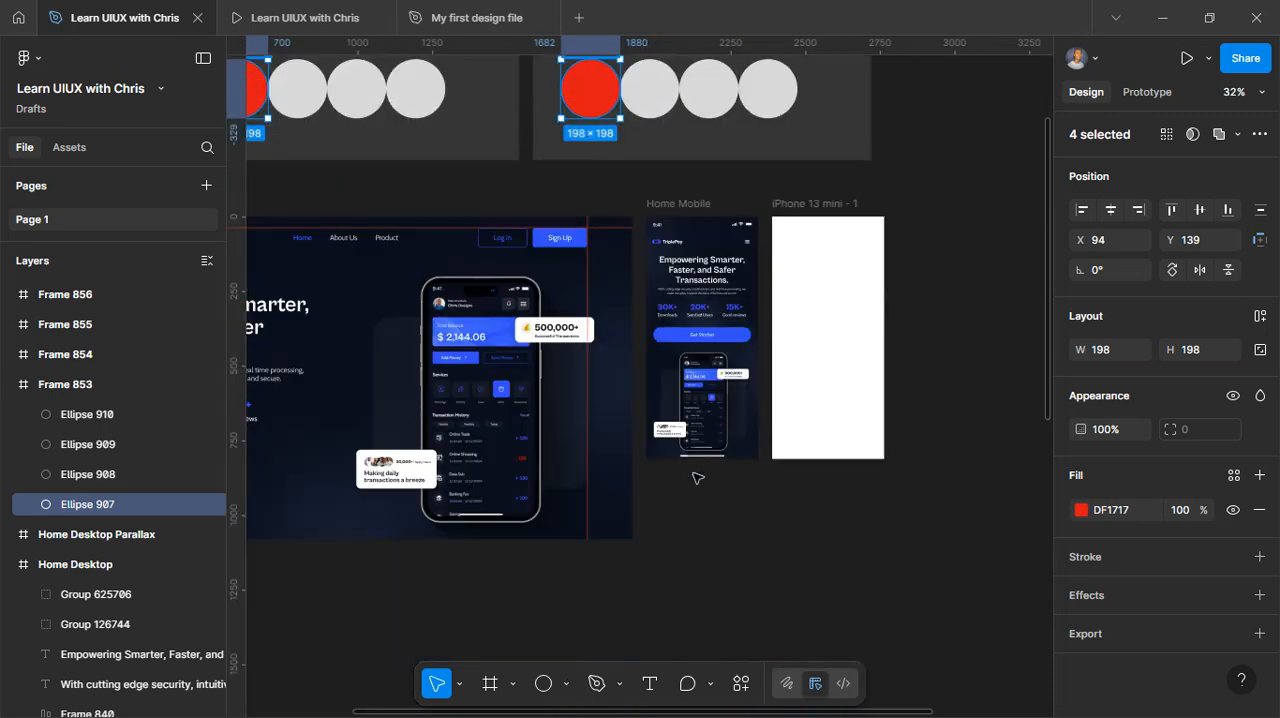
pyautogui.scroll(2, 683, 410)
pyautogui.click(681, 430)
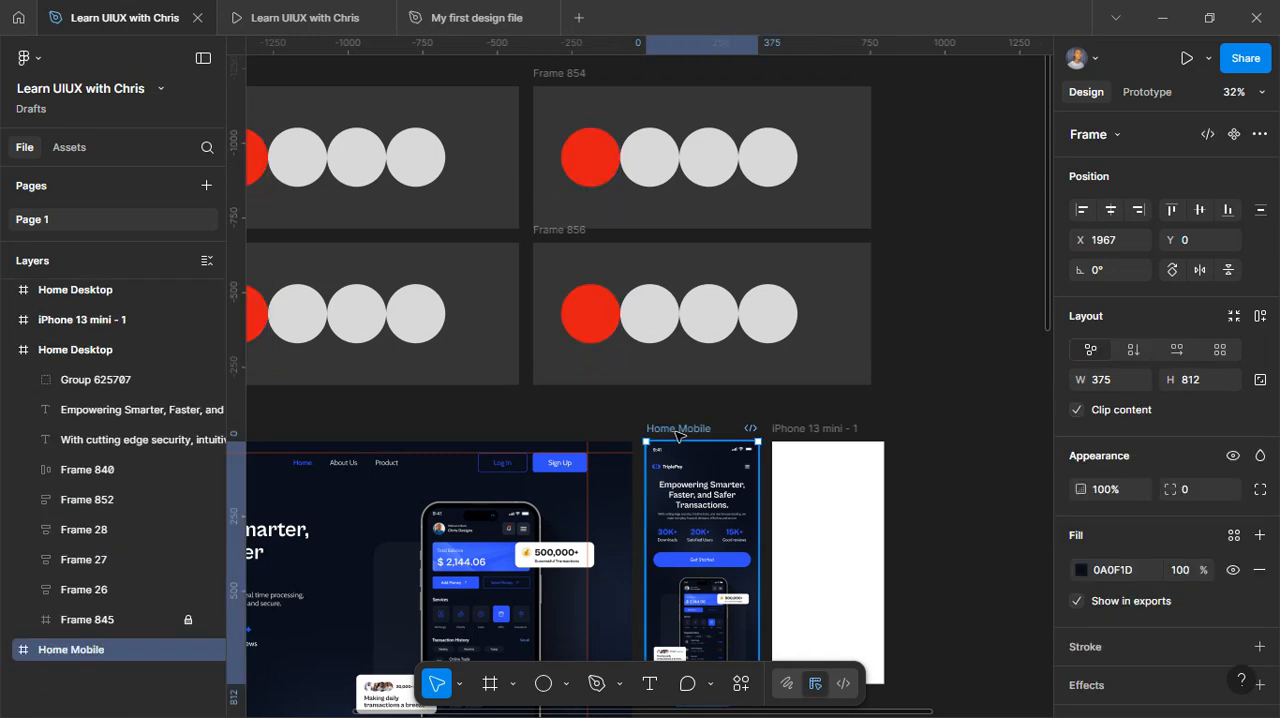
pyautogui.moveTo(699, 425); pyautogui.dragTo(930, 88)
pyautogui.hscroll(3, 930, 88)
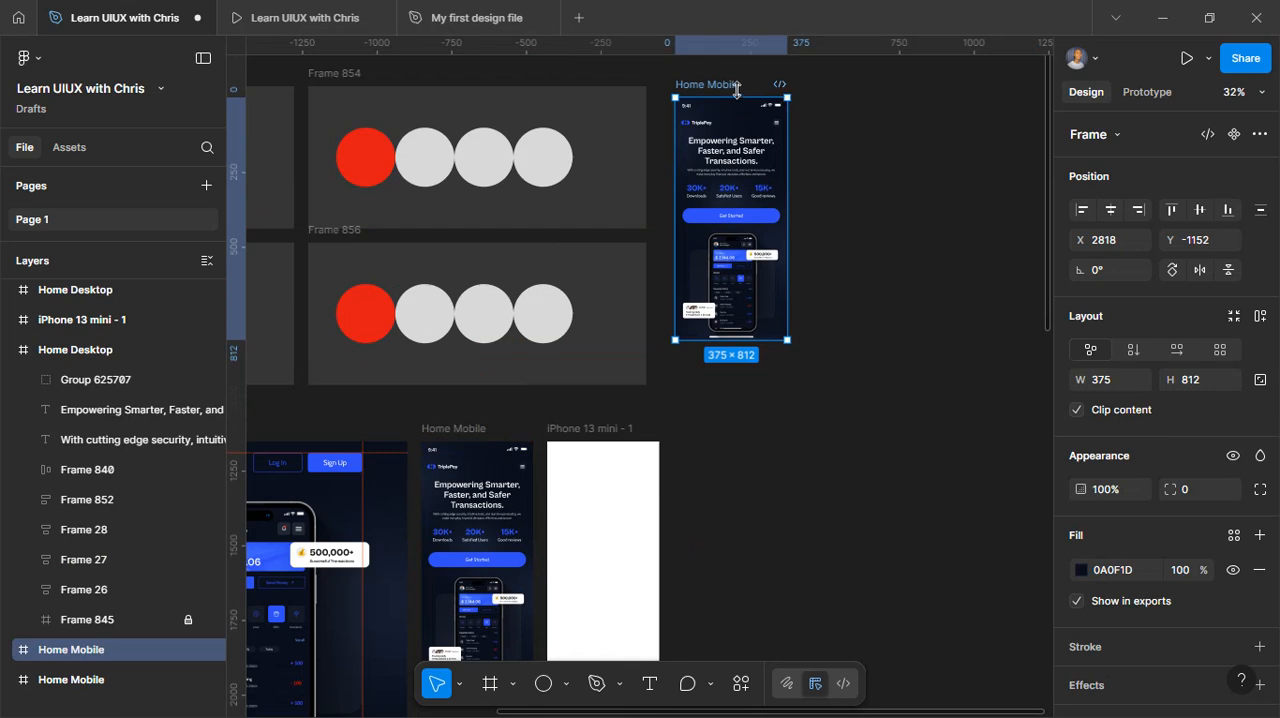
pyautogui.moveTo(730, 88); pyautogui.dragTo(853, 92)
pyautogui.hotkey('ctrl', 'd')
pyautogui.hscroll(3, 760, 130)
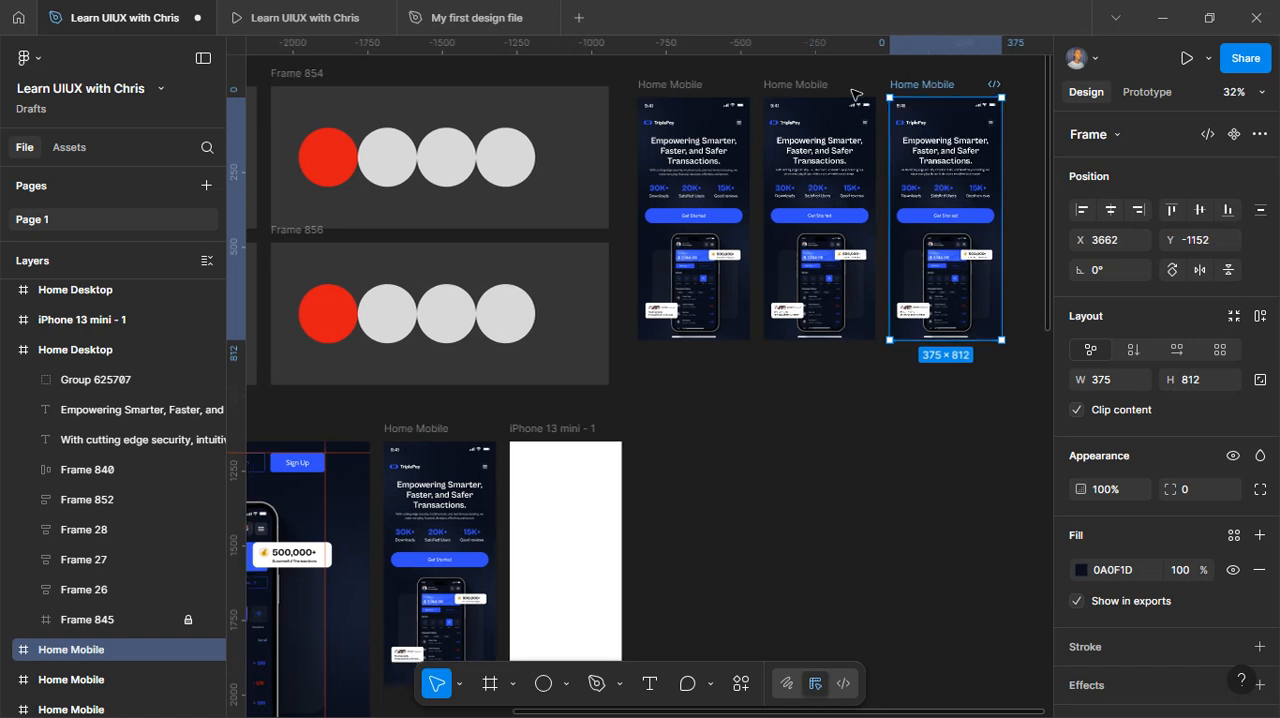
pyautogui.hotkey('ctrl', 'd')
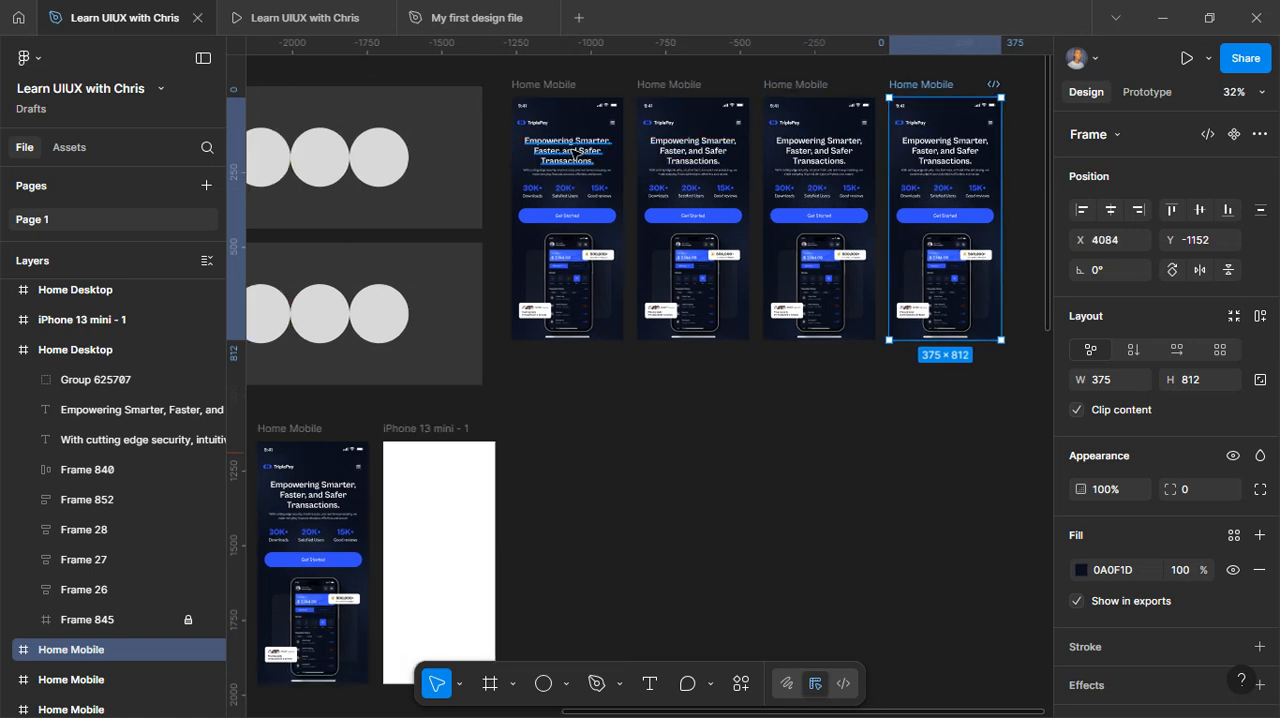
# Select the first copy's main heading with all its matching layers, try blue 314FF6 as their fill, and undo the colour change
pyautogui.click(573, 152)
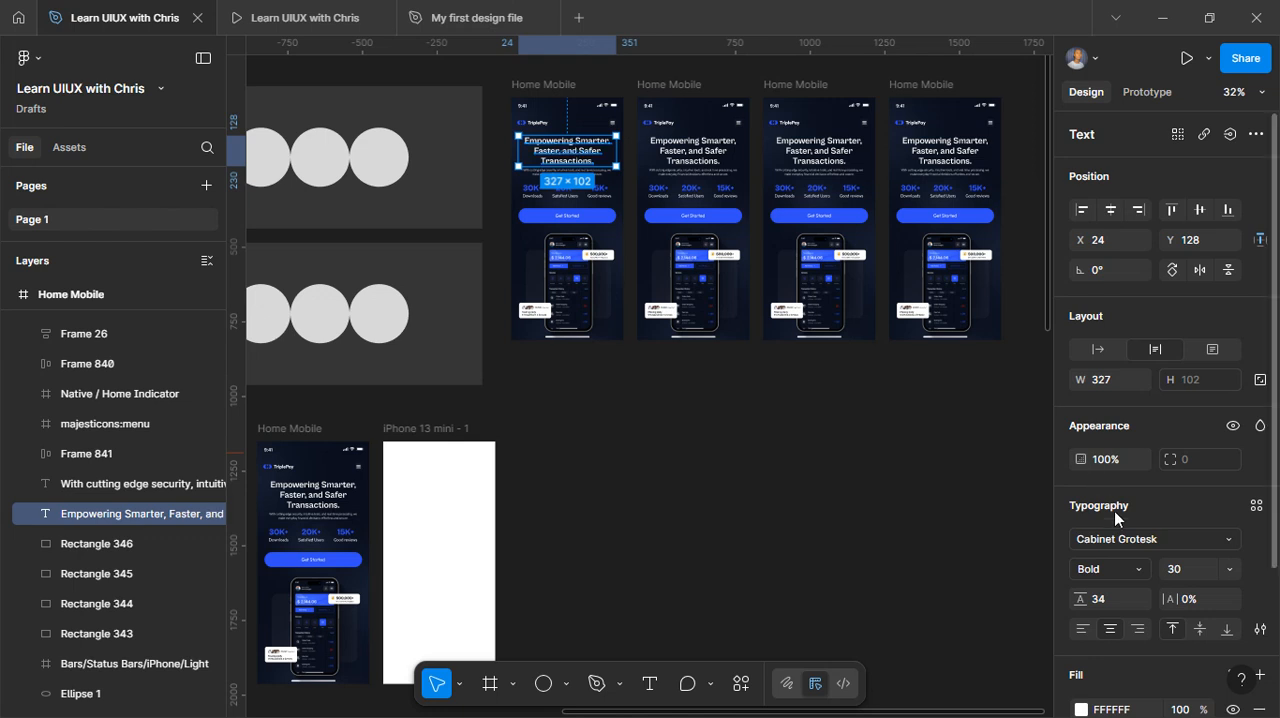
pyautogui.scroll(-4, 1114, 545)
pyautogui.scroll(4, 1100, 447)
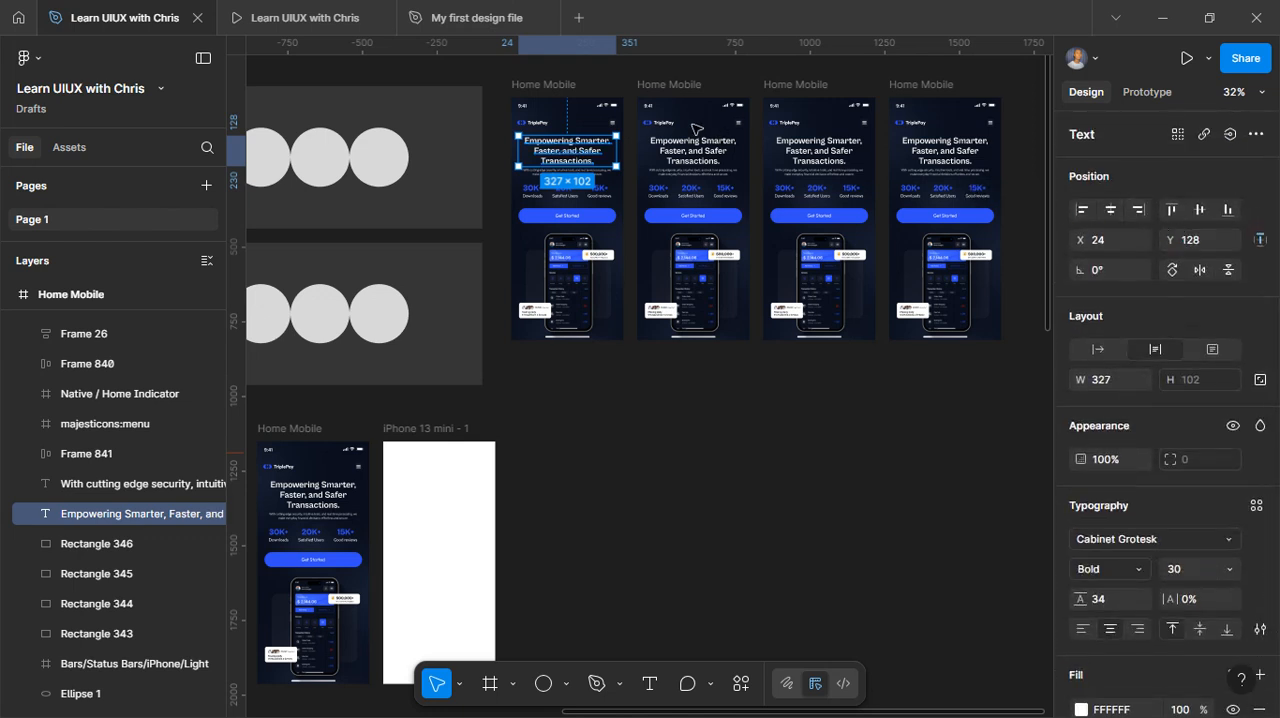
pyautogui.click(1177, 133)
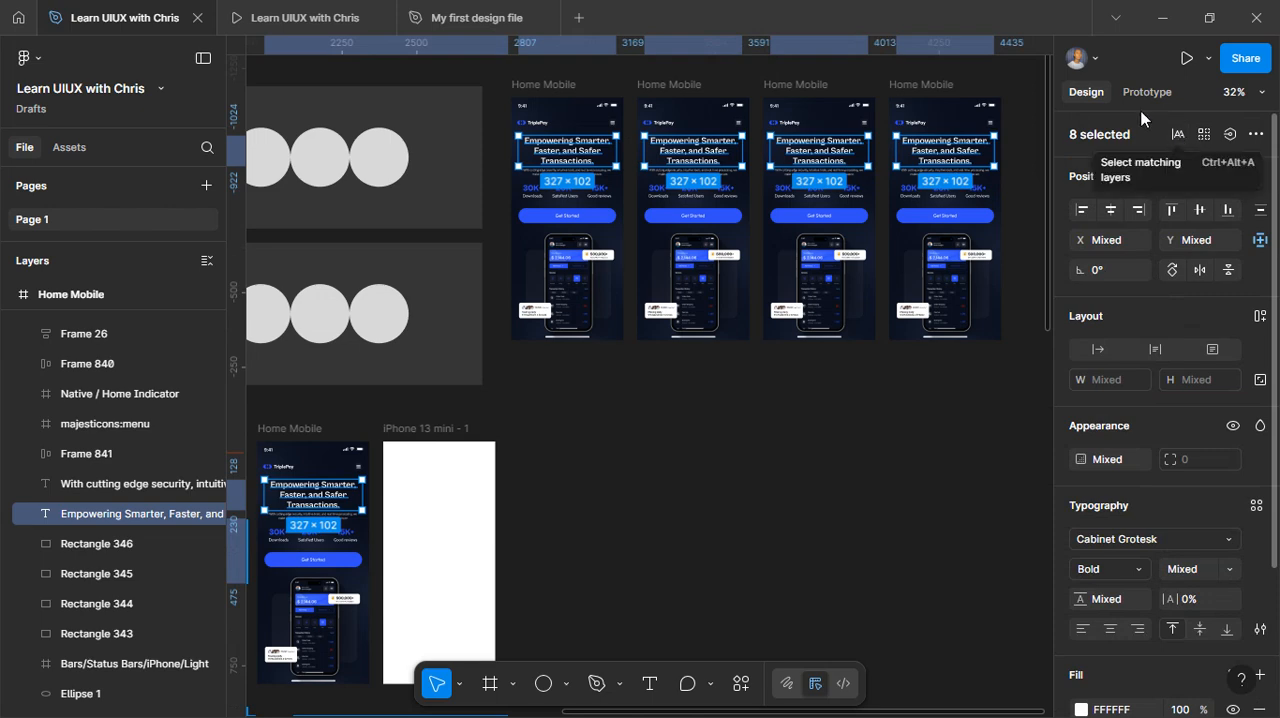
pyautogui.scroll(-2, 1150, 560)
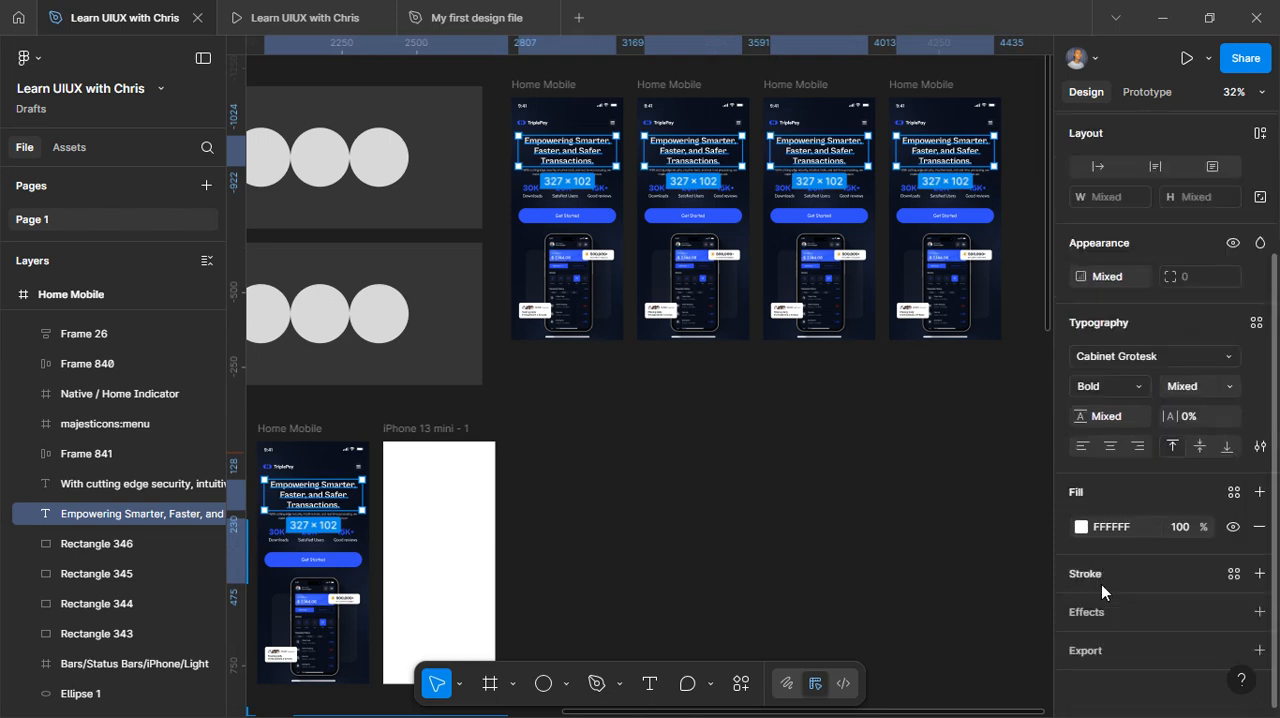
pyautogui.click(1081, 528)
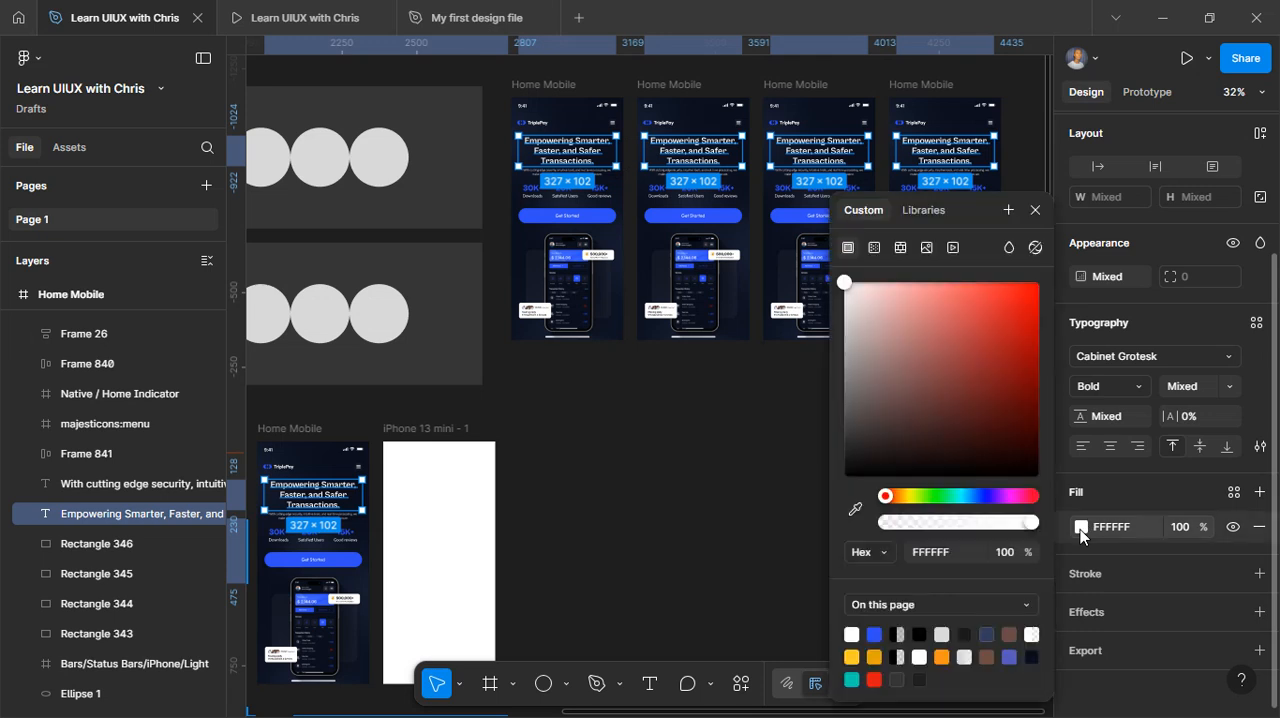
pyautogui.click(876, 634)
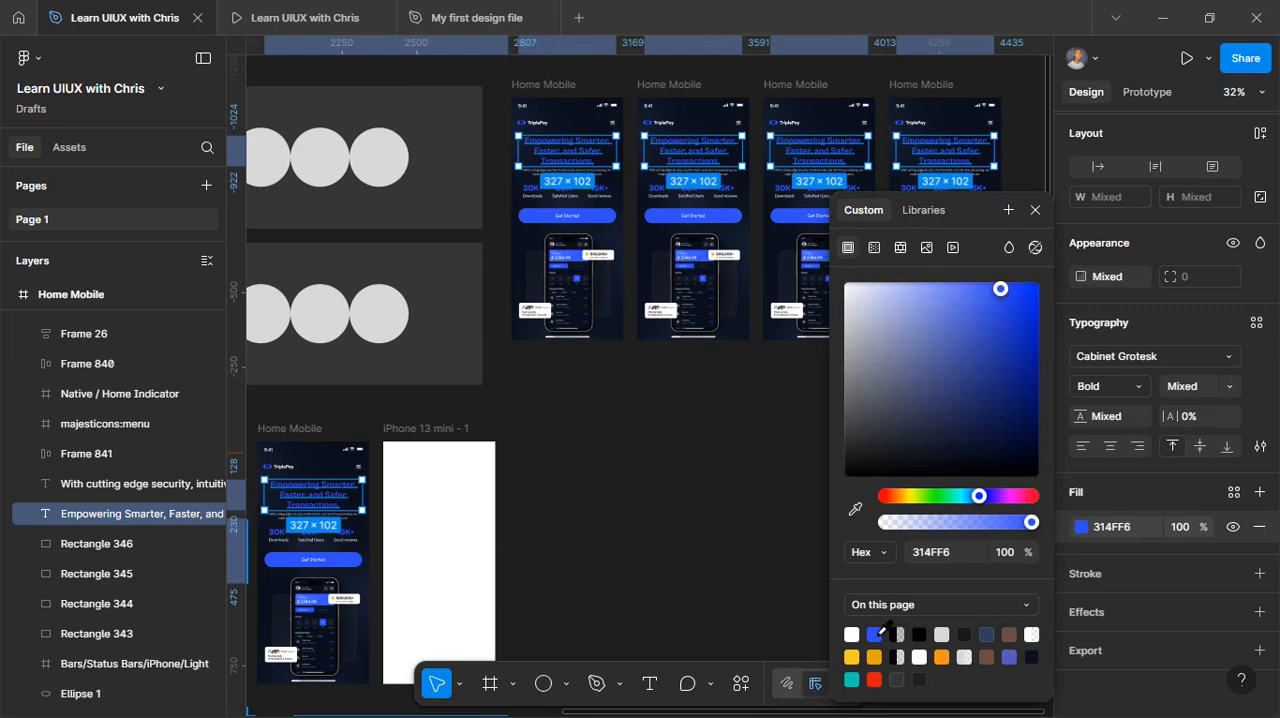
pyautogui.hotkey('ctrl', 'z')
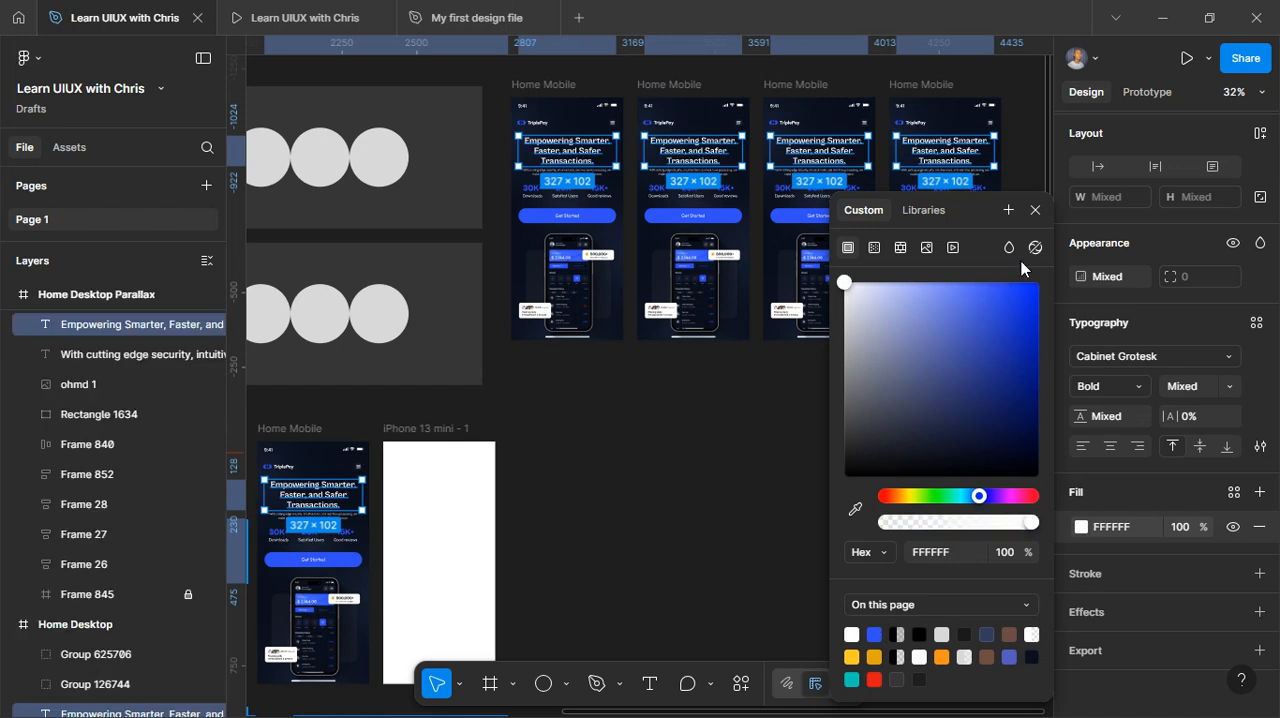
pyautogui.click(1036, 216)
# Select the Get Started button in the last copy of the Home Mobile frame
pyautogui.hscroll(-2, 803, 436)
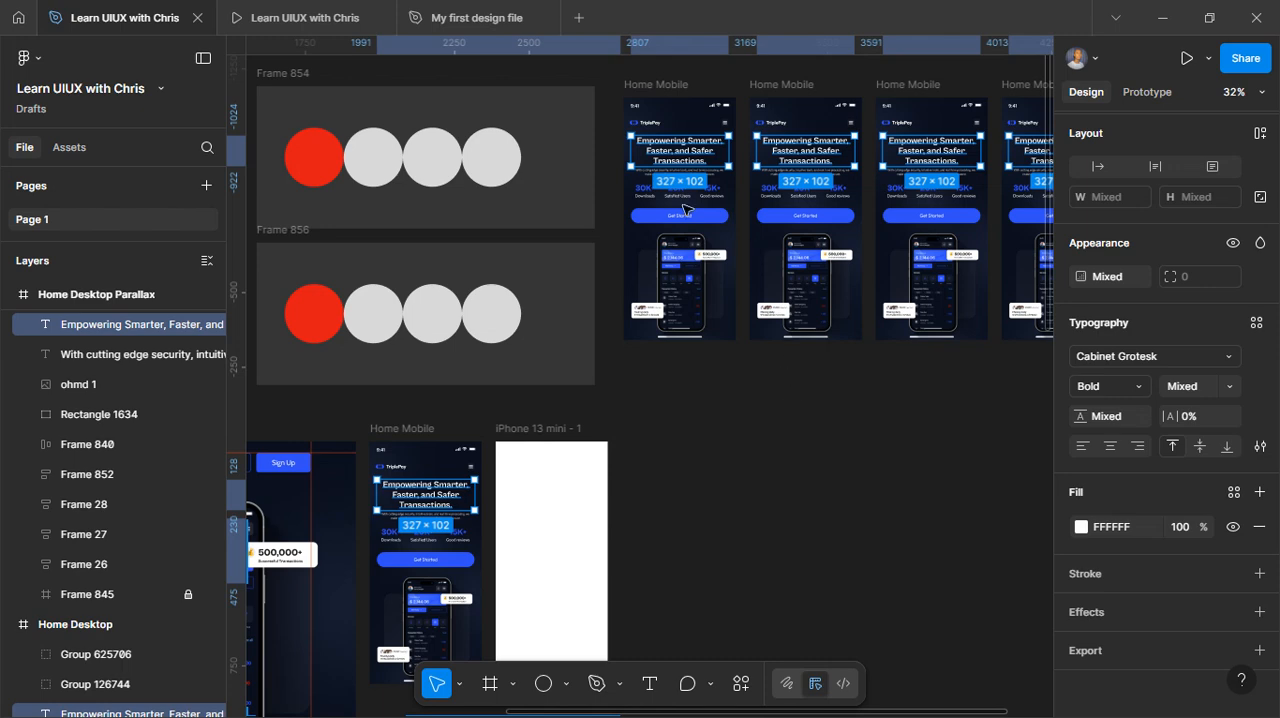
pyautogui.keyDown('ctrl'); pyautogui.scroll(4, 689, 211); pyautogui.keyUp('ctrl')
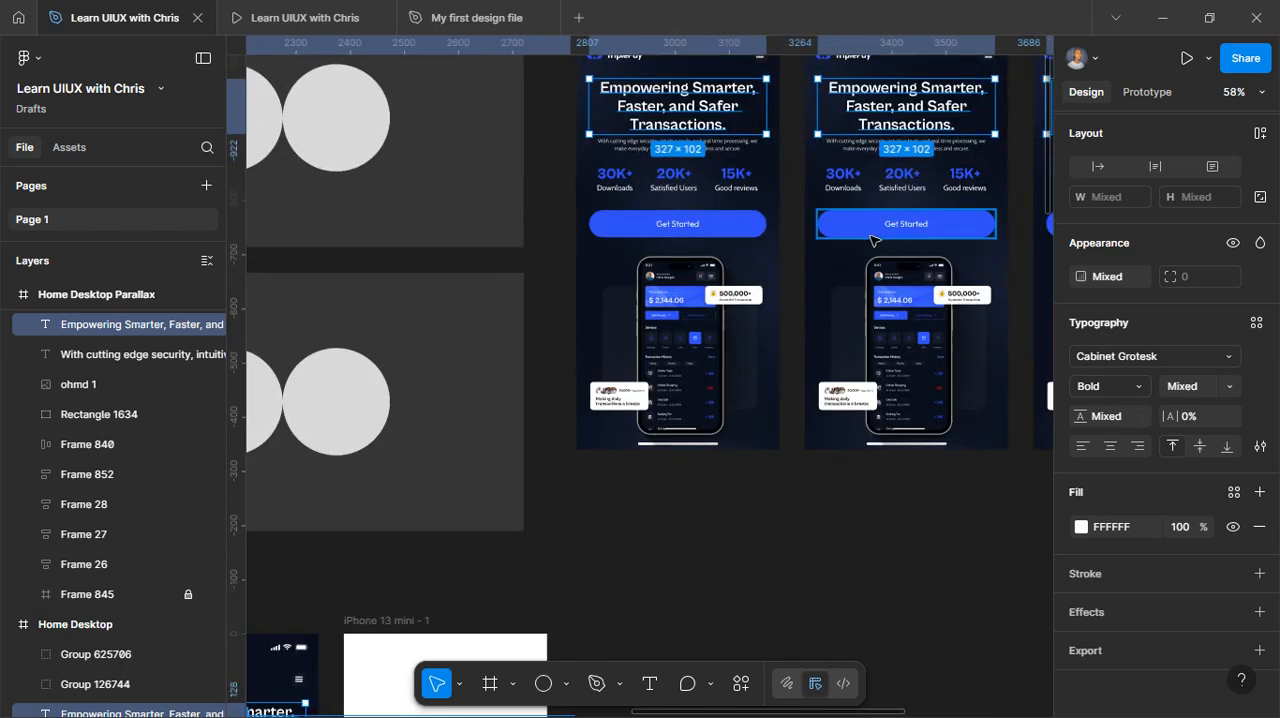
pyautogui.hscroll(3, 872, 239)
pyautogui.click(528, 228)
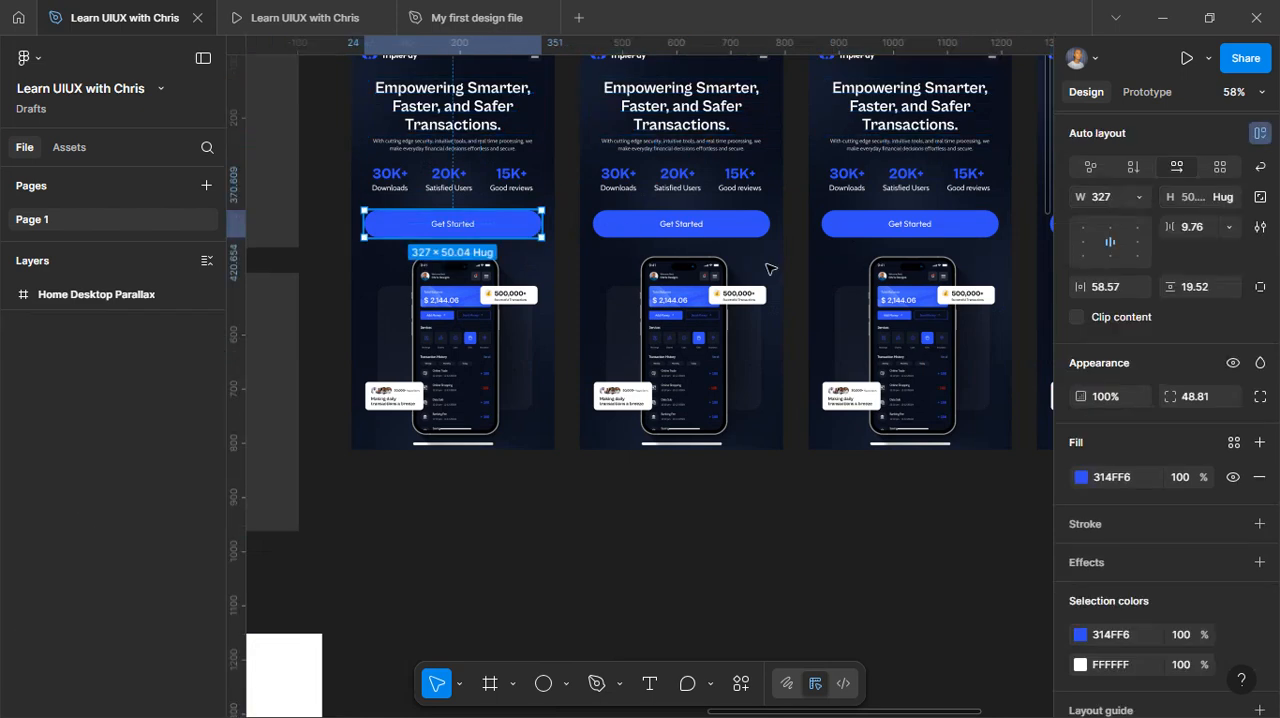
pyautogui.click(826, 237)
pyautogui.hscroll(2, 822, 239)
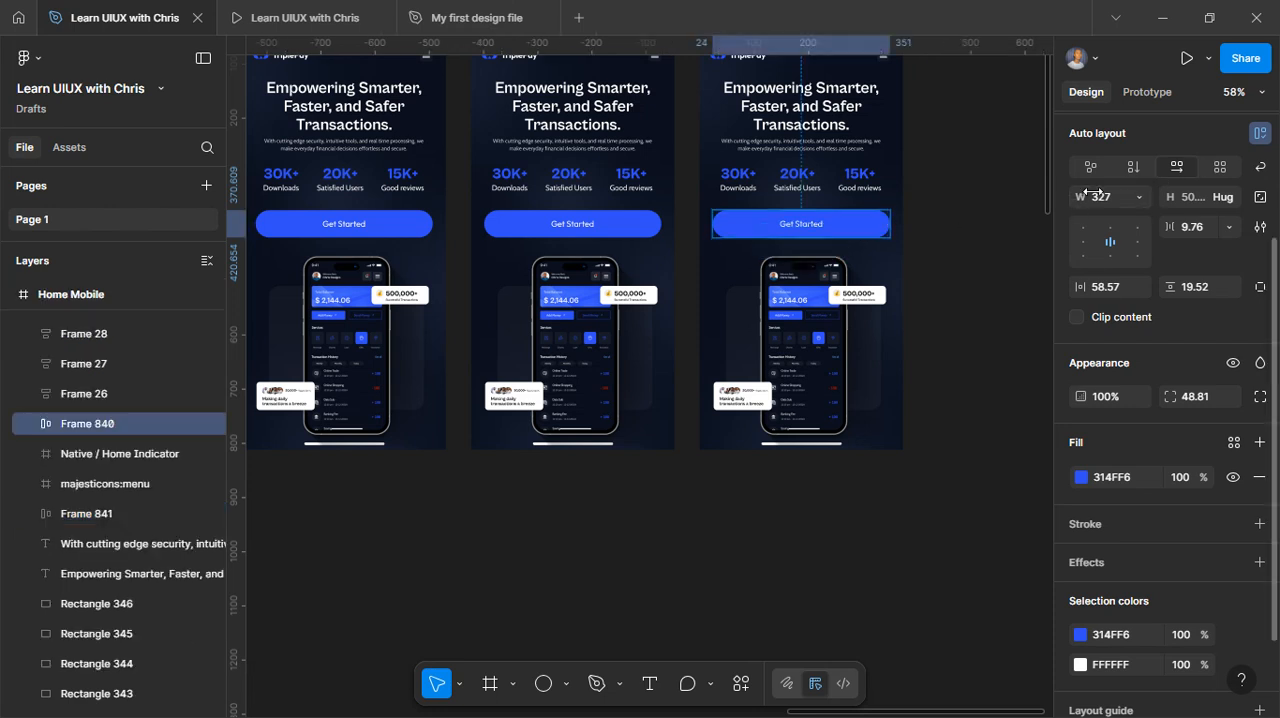
pyautogui.scroll(2, 1130, 197)
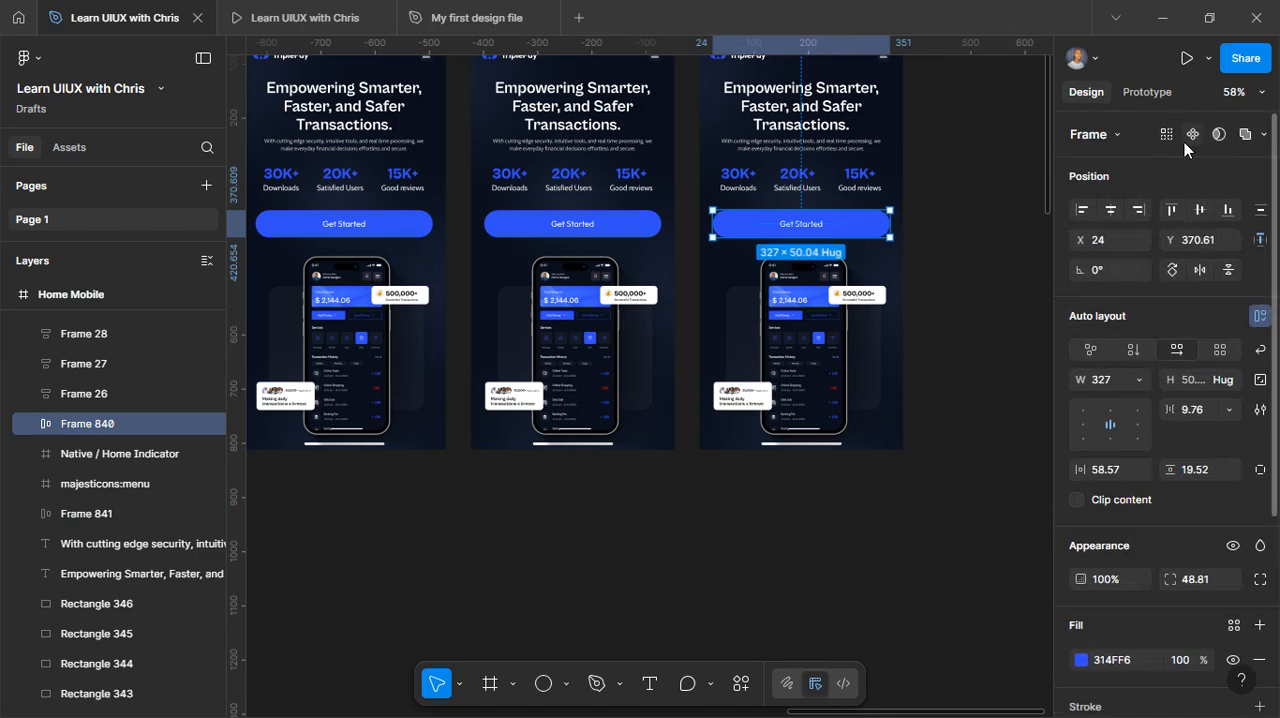